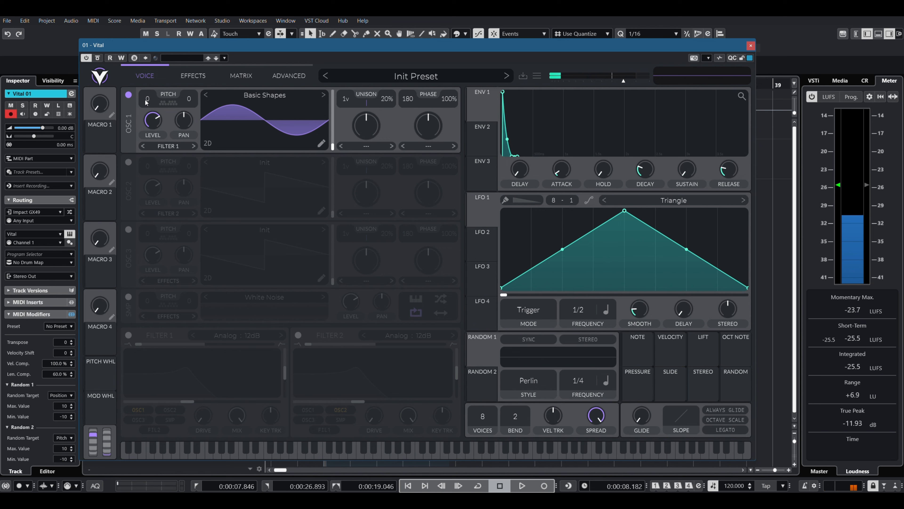
- Transpose Vital's oscillator 1 up 48 semitones and record a MIDI part on the Vital 01 track from bar 5
left_click_drag(146, 102, 145, 48)
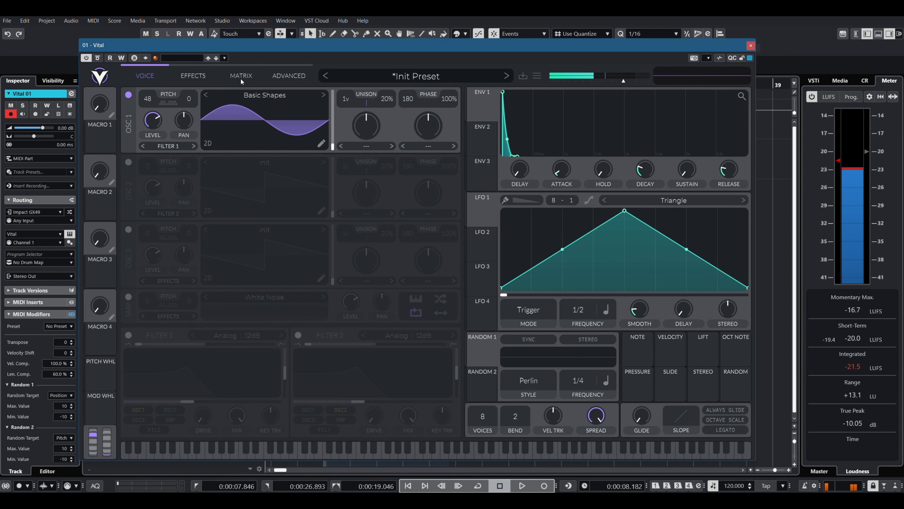
left_click(751, 45)
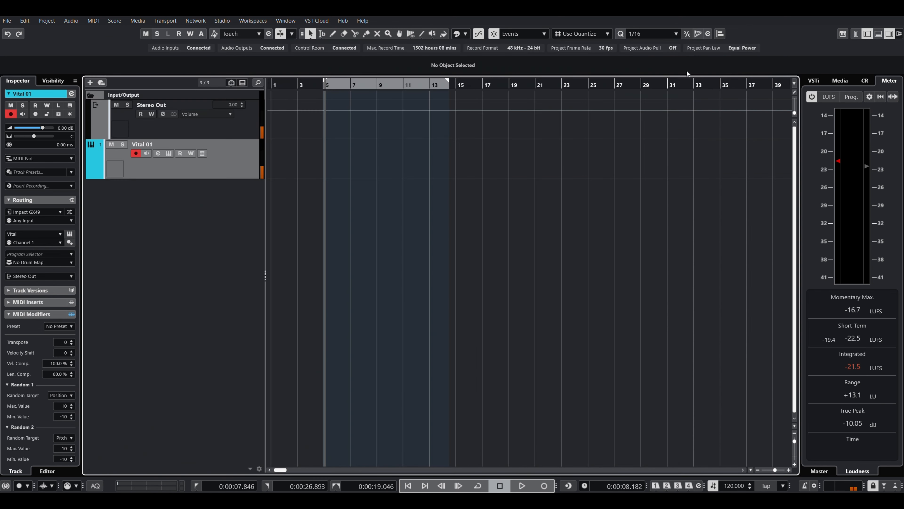
key("KP_Multiply")
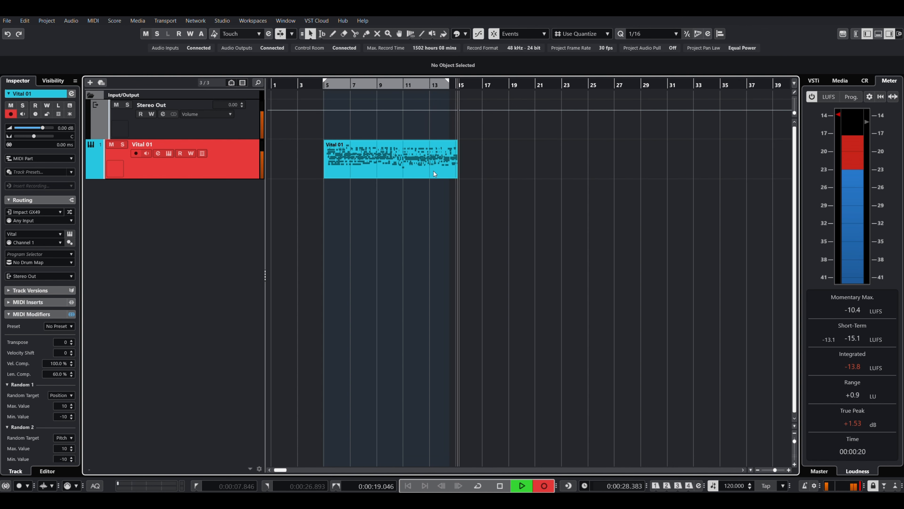
key("space")
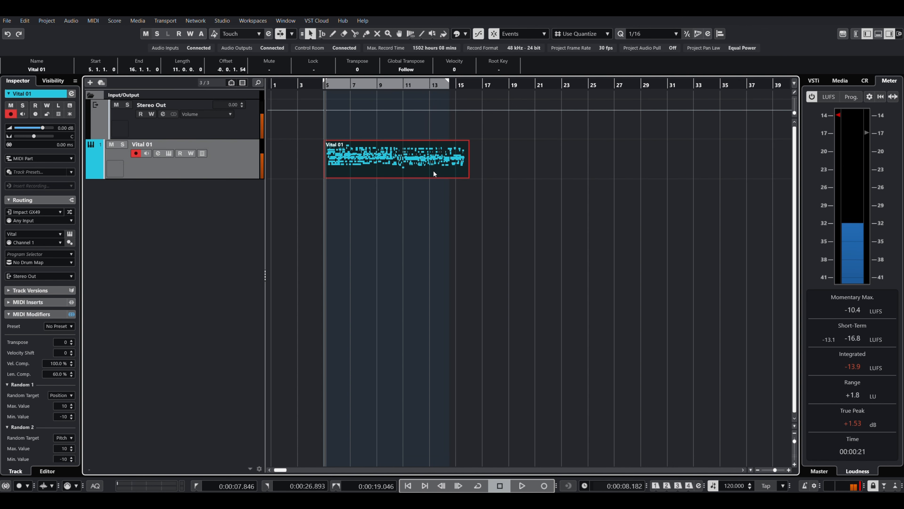
- Trim the recorded Vital 01 part to start at 5.2.2.23 and end at 15.2.4.29
scroll(328, 174, "up", 5)
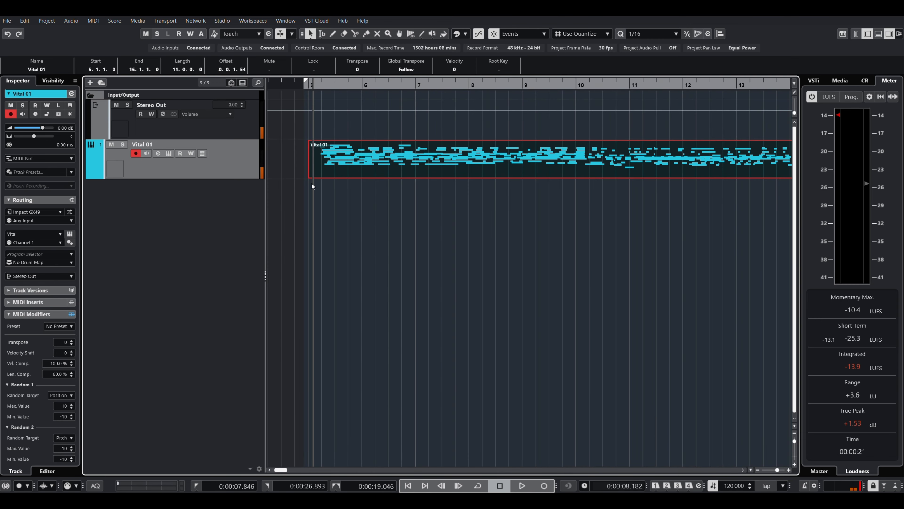
left_click_drag(311, 177, 328, 175)
scroll(327, 174, "down", 5)
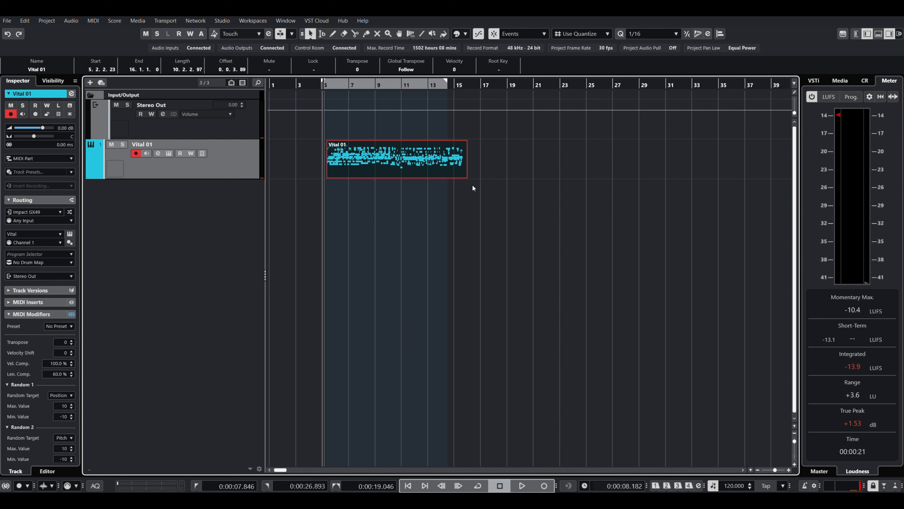
left_click(465, 181)
left_click_drag(467, 177, 461, 177)
scroll(458, 174, "down", 2)
scroll(281, 180, "up", 3)
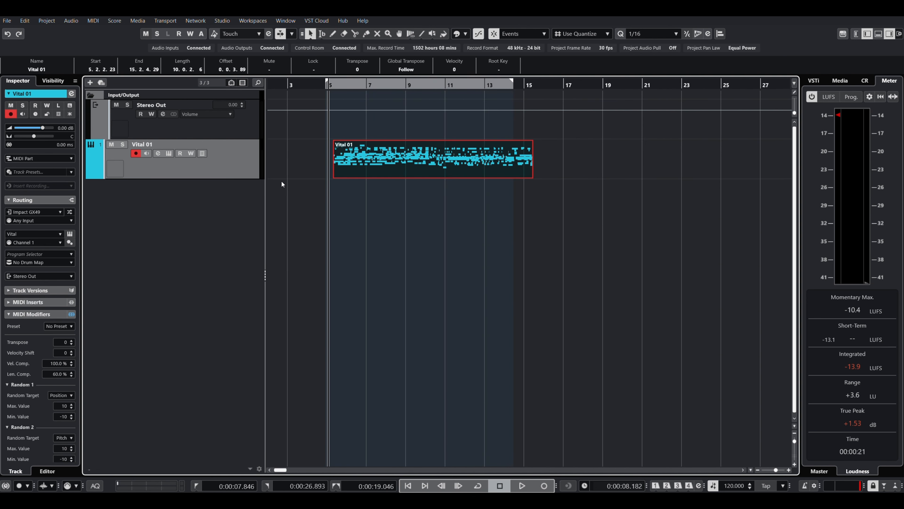
- Audition the trimmed part briefly and set the locators to its range
key("space")
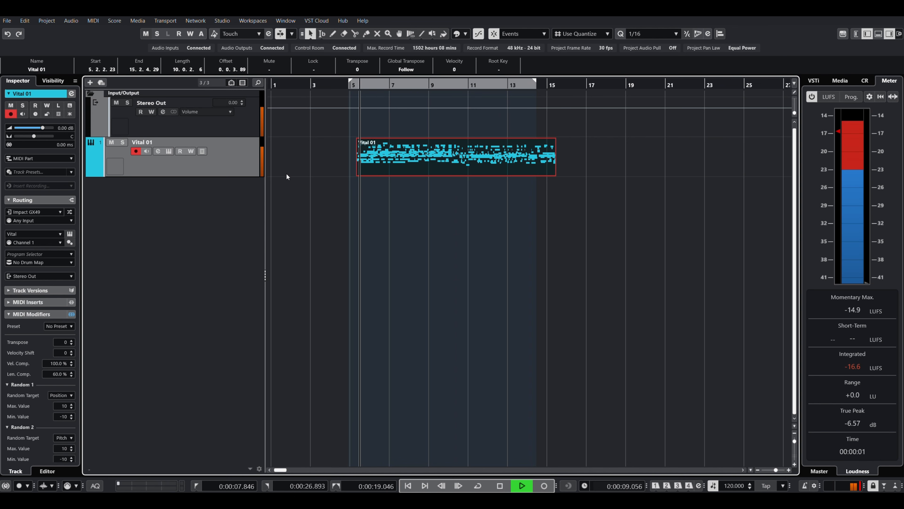
key("space")
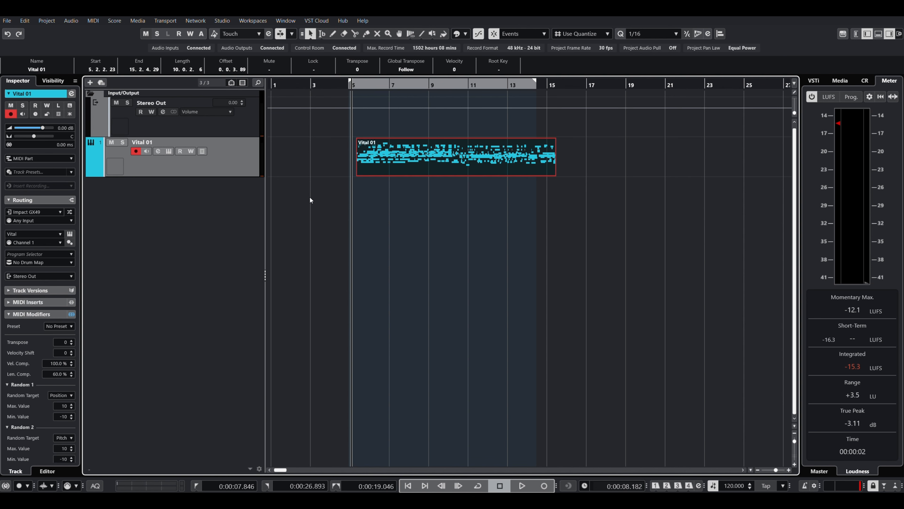
key("p")
- Insert the Frequency EQ in the first insert slot of the Vital 01 channel and open its editor
left_click(158, 151)
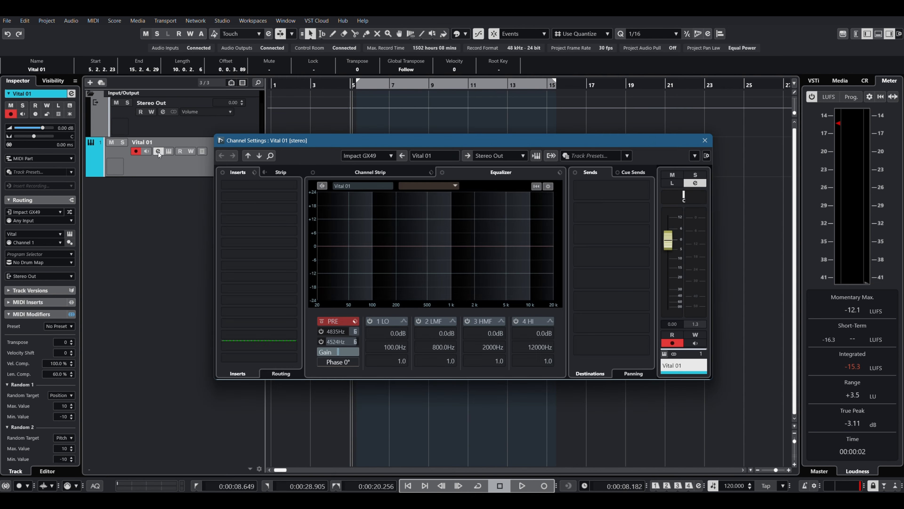
left_click(293, 186)
type("freq")
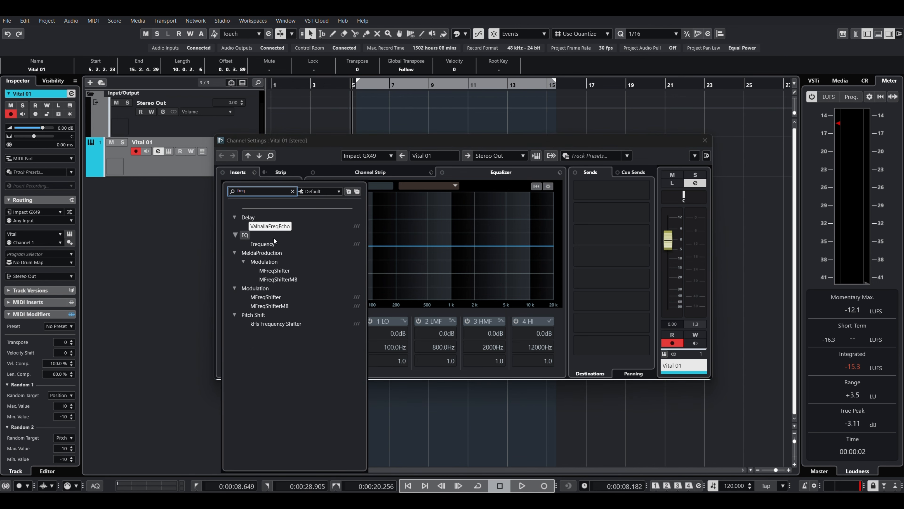
left_click(274, 242)
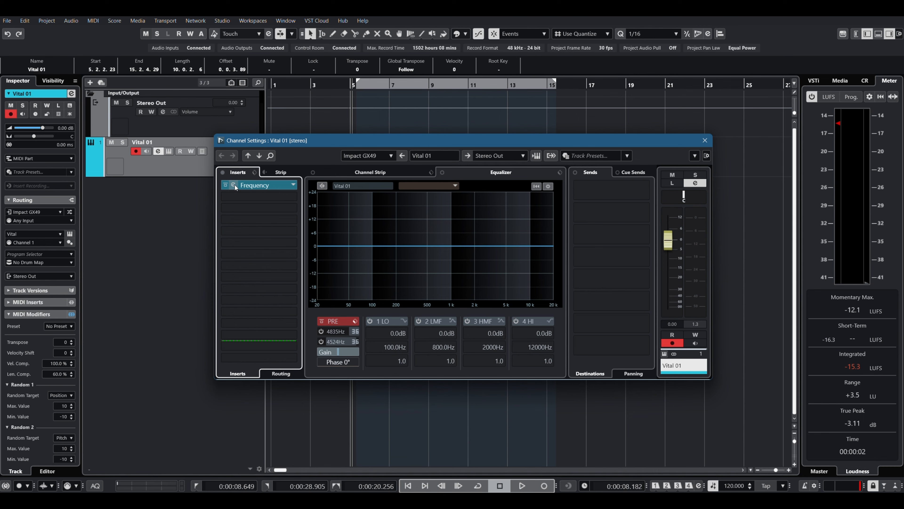
left_click(235, 186)
left_click_drag(361, 237, 356, 140)
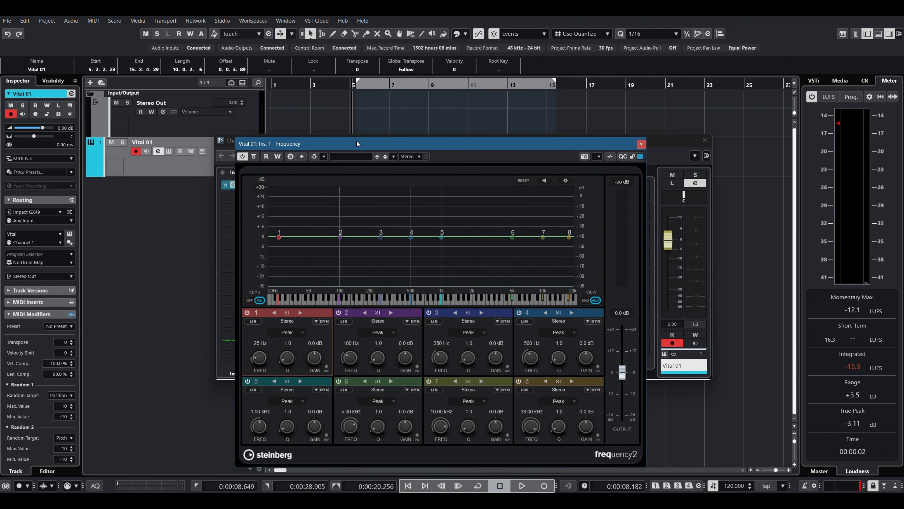
- Set EQ band 1 to Cut 96 at 2.01 kHz during playback to remove the lows
left_click(281, 331)
left_click(283, 380)
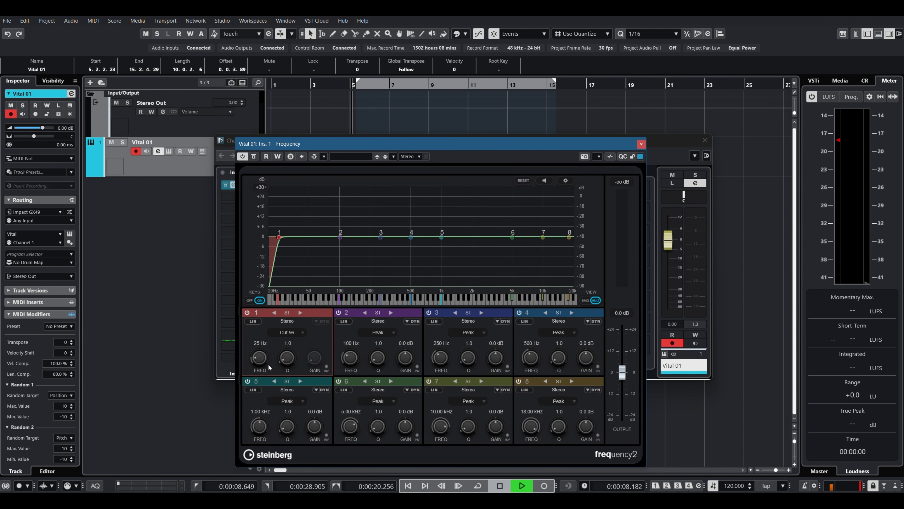
left_click_drag(259, 360, 266, 325)
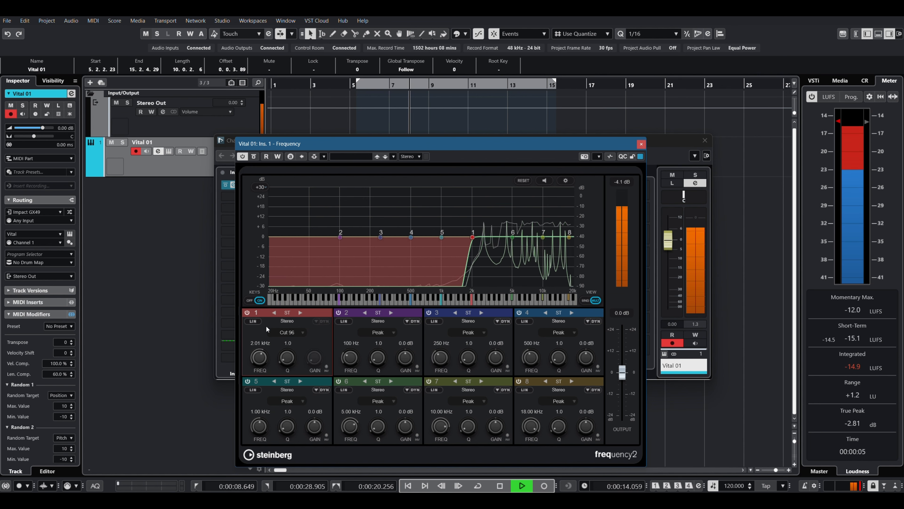
key("space")
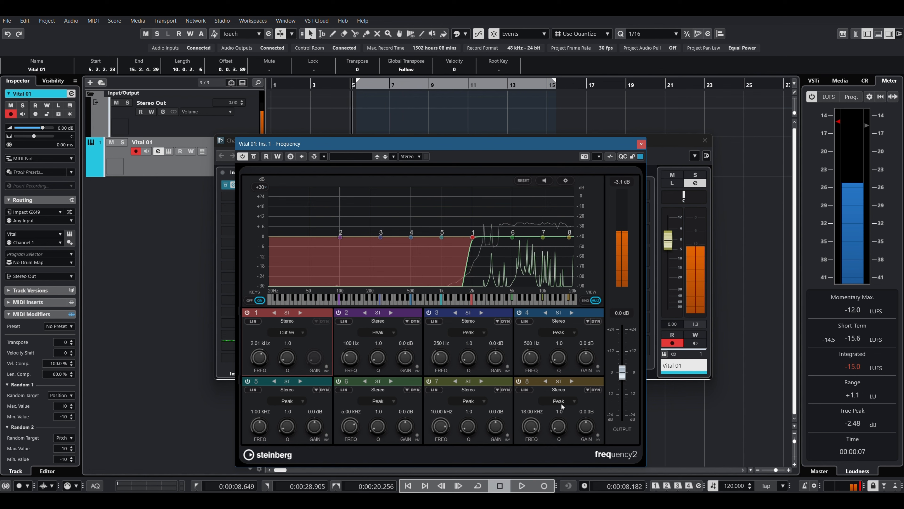
- Set EQ band 8 to Cut 96 at 14.32 kHz during playback, and close the EQ editor
key("space")
left_click(562, 405)
left_click(558, 442)
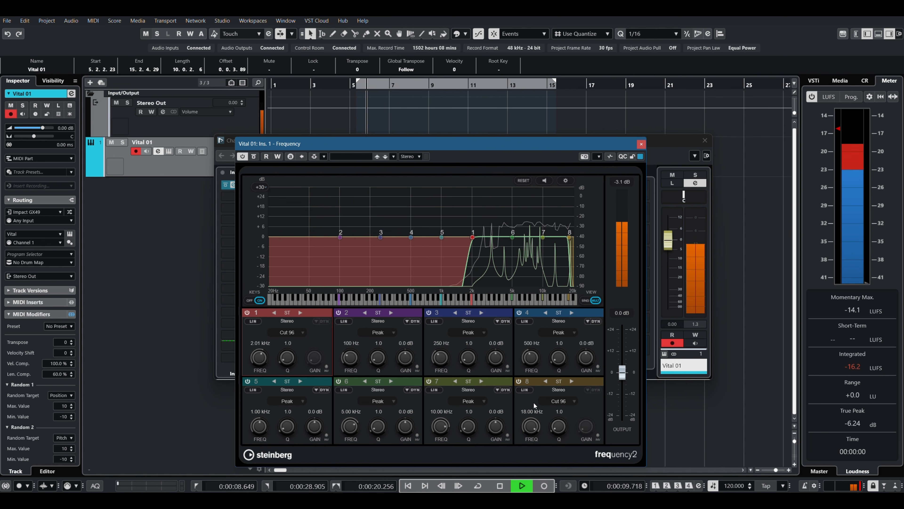
left_click_drag(528, 423, 536, 440)
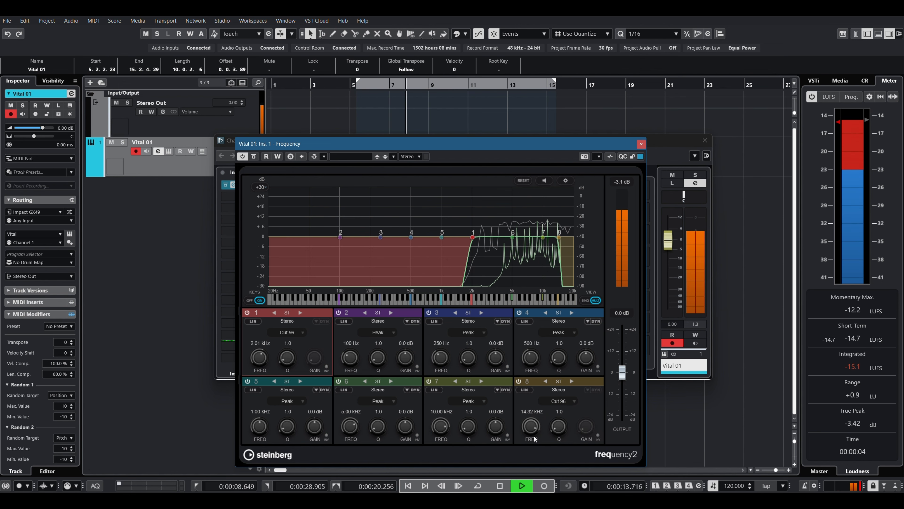
key("space")
left_click(641, 144)
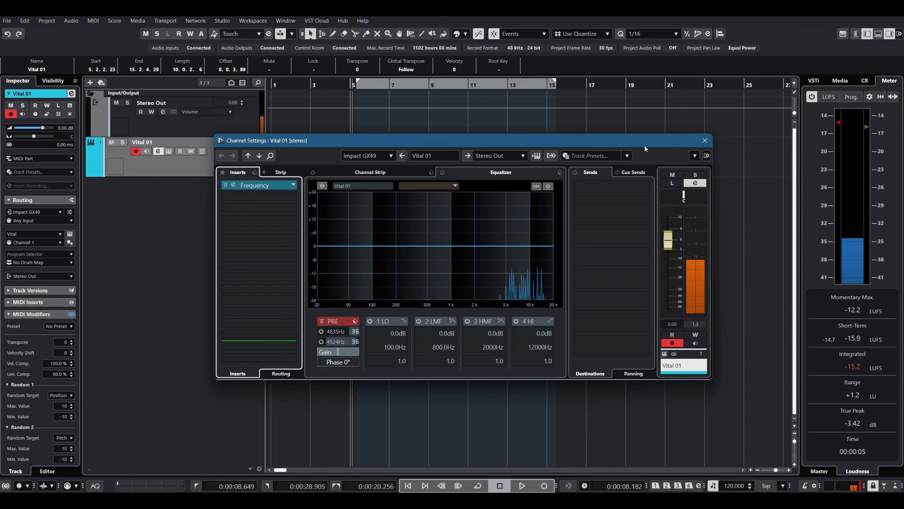
- Insert Filter MINI in the second insert slot of the Vital 01 channel and open its editor
left_click_drag(621, 144, 570, 146)
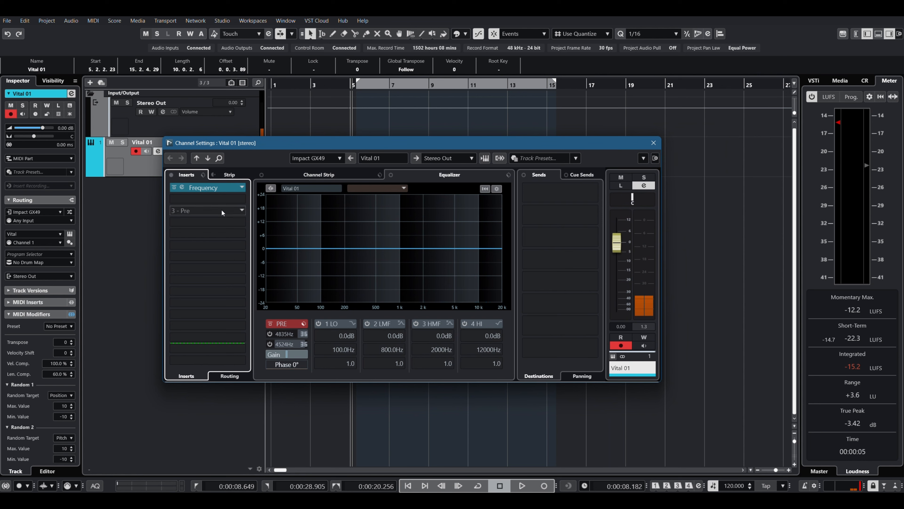
left_click(242, 201)
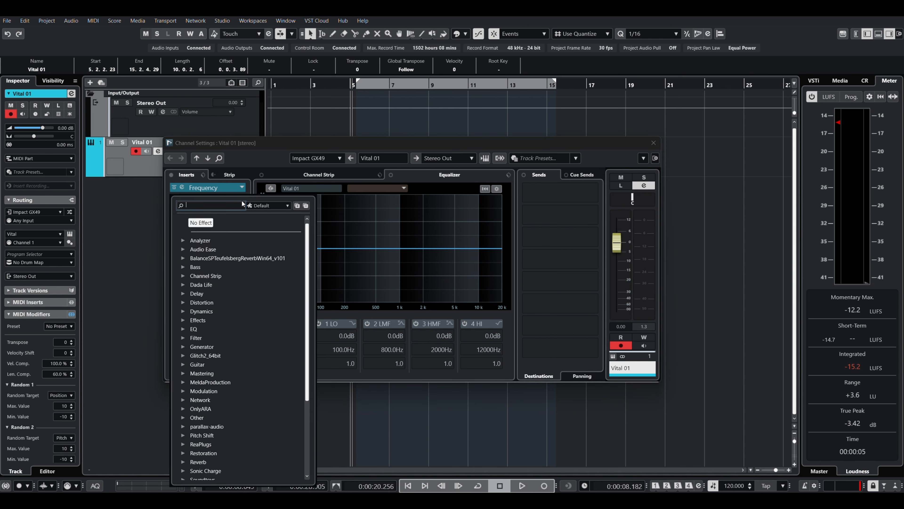
type("filter")
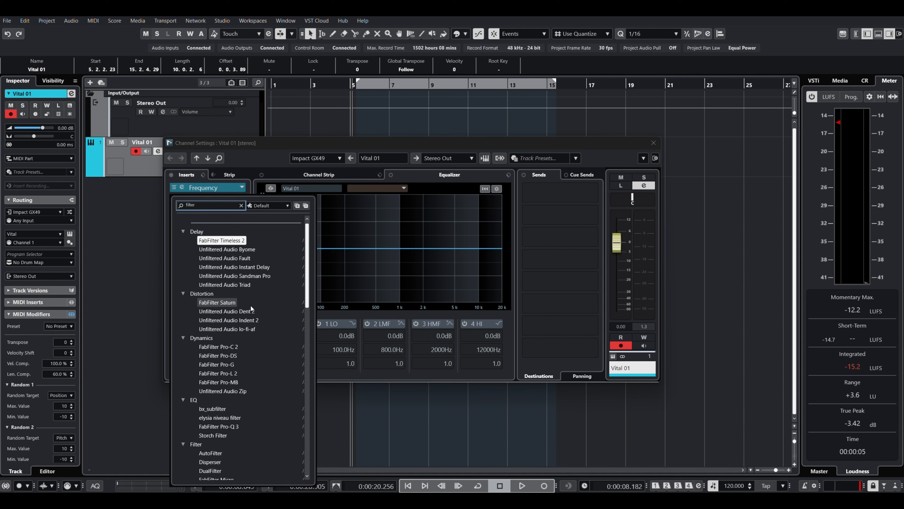
scroll(252, 309, "down", 5)
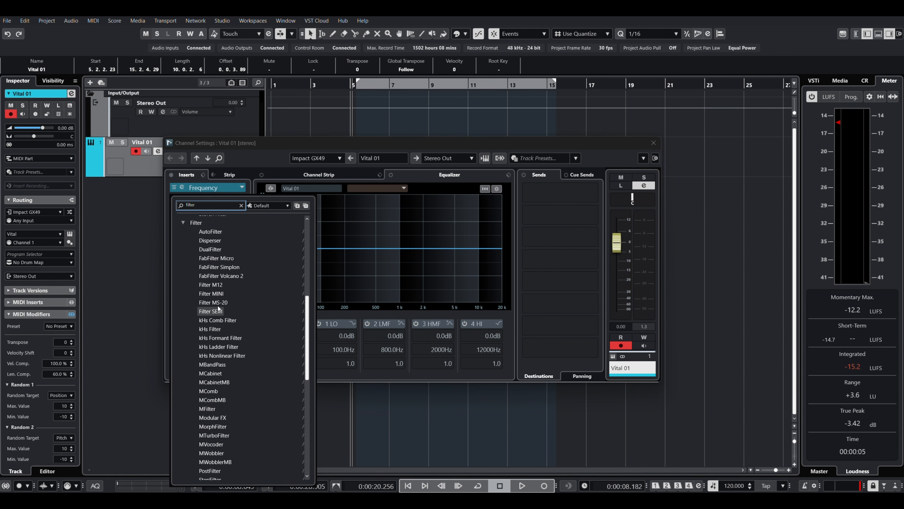
left_click(217, 294)
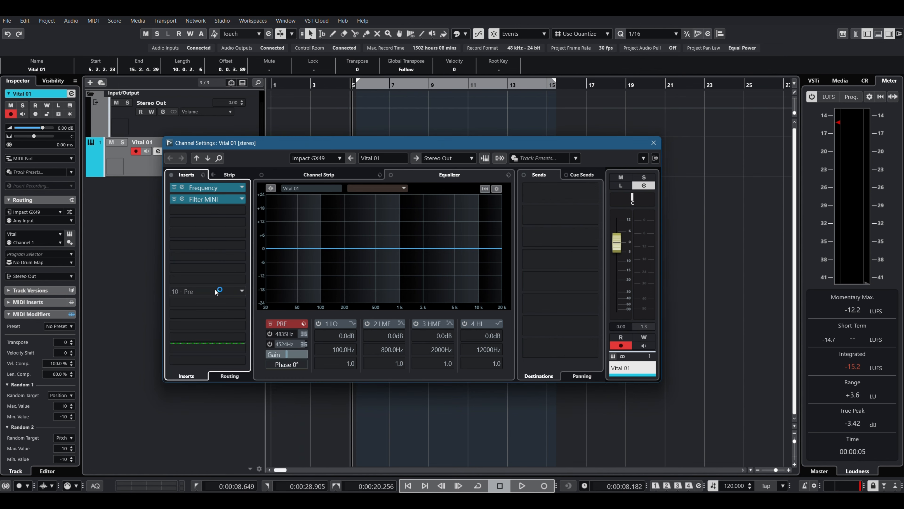
left_click_drag(202, 237, 203, 229)
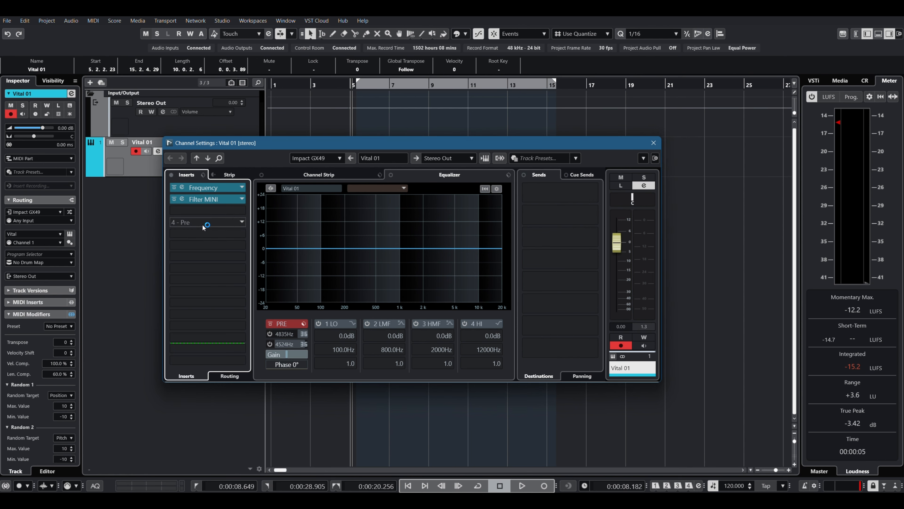
left_click(183, 202)
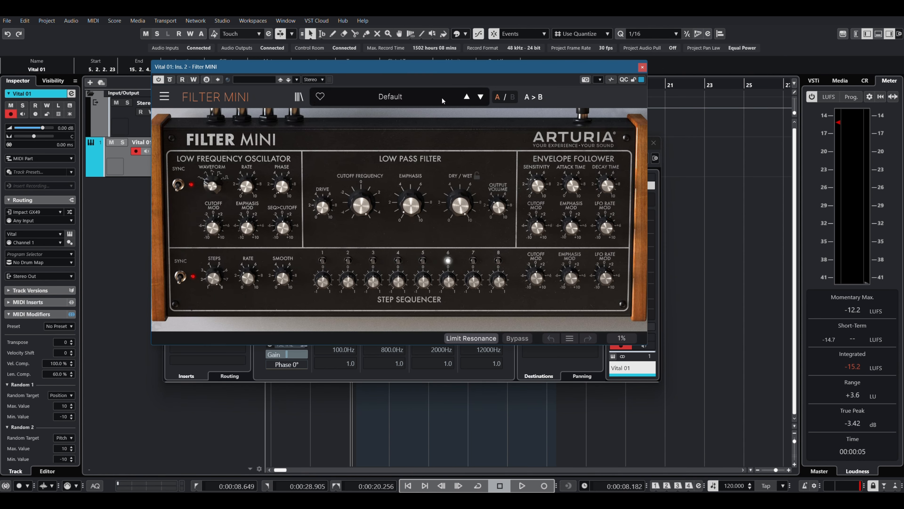
left_click_drag(450, 68, 459, 79)
- Lower Filter MINI's low-pass cutoff frequency during playback and turn off the low frequency oscillator's sync
key("space")
mouse_move(371, 222)
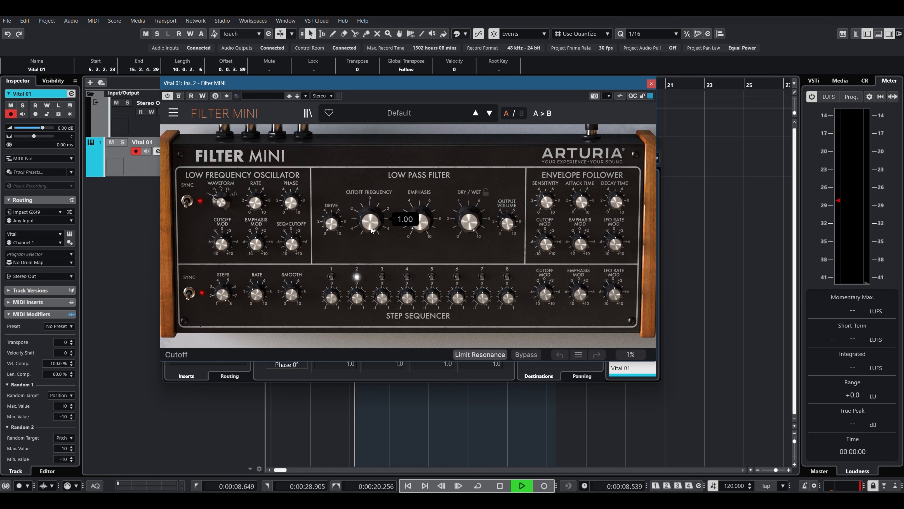
left_click_drag(371, 223, 371, 262)
left_click(187, 201)
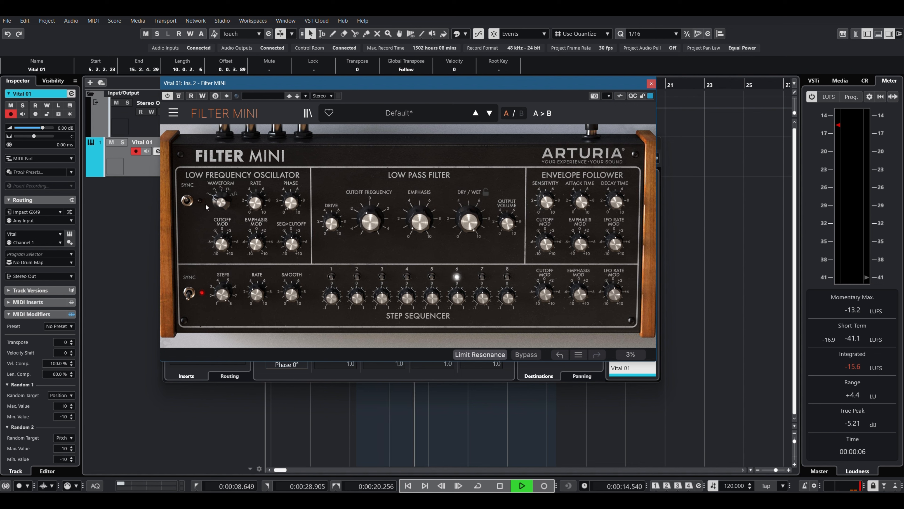
- Raise Filter MINI's output volume slightly while the part plays
mouse_move(255, 203)
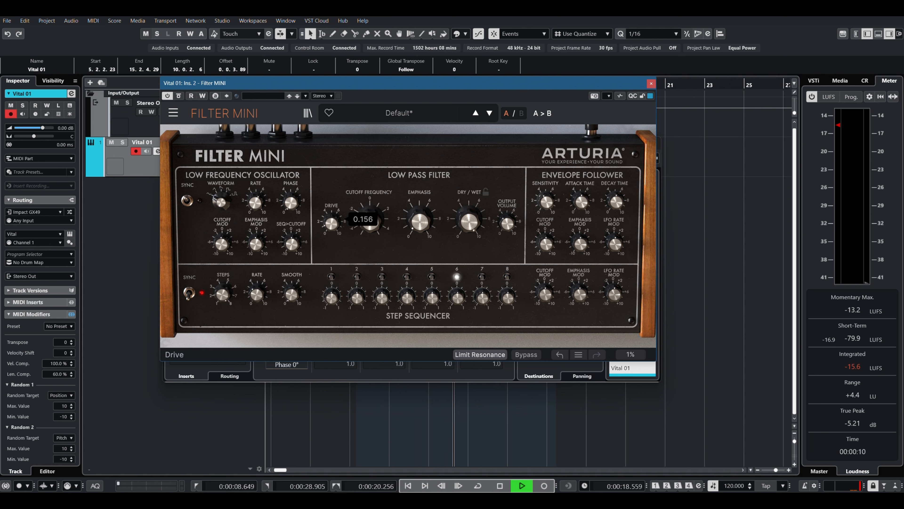
mouse_move(469, 221)
mouse_move(508, 230)
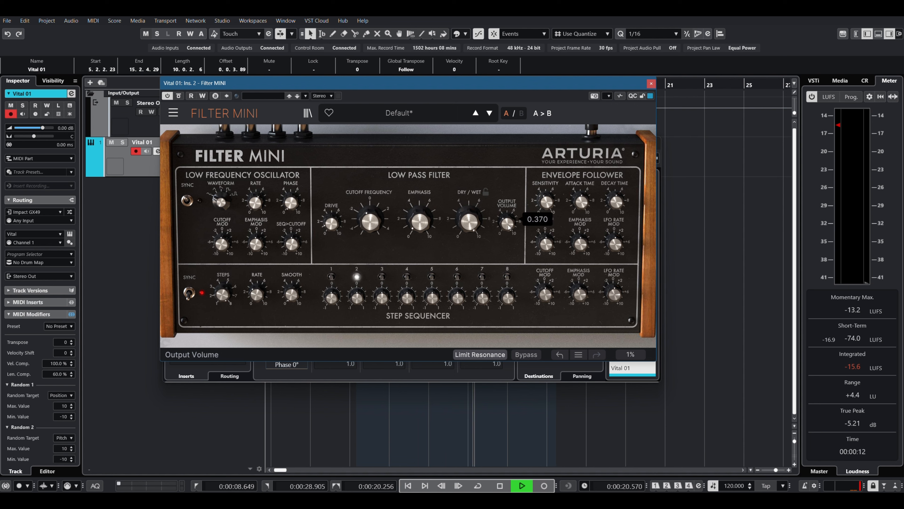
left_click_drag(508, 224, 507, 212)
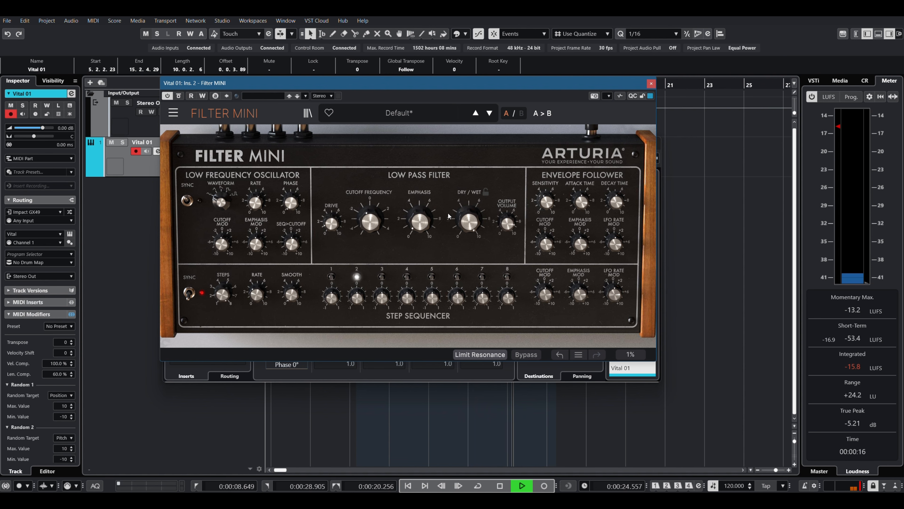
- Insert kHs Gain in the fourth insert slot of the Vital 01 channel and raise its gain to +12.93 dB during playback
left_click_drag(368, 95, 463, 102)
key("space")
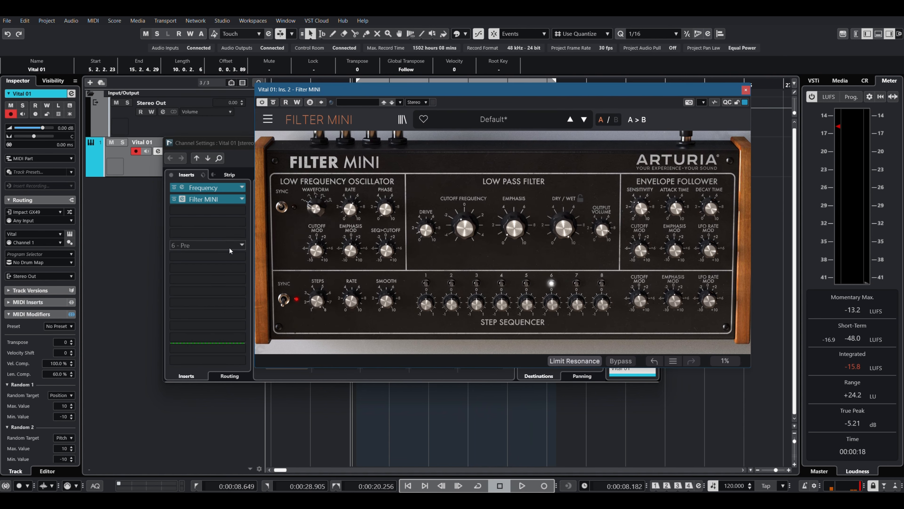
left_click(242, 223)
type("gai")
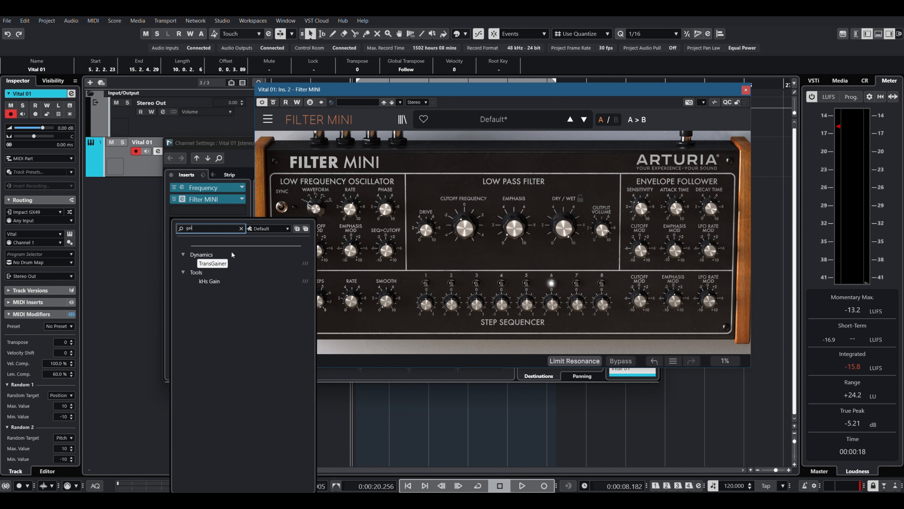
left_click(210, 281)
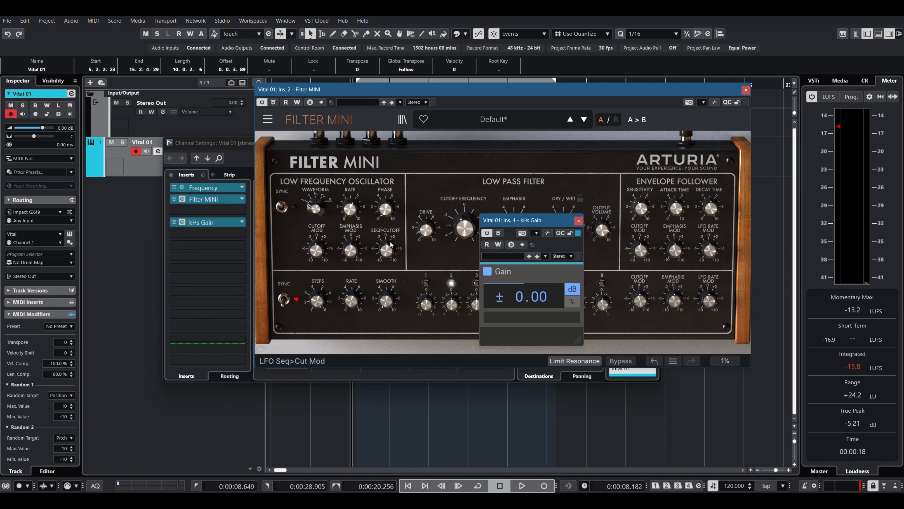
key("space")
left_click_drag(524, 297, 524, 272)
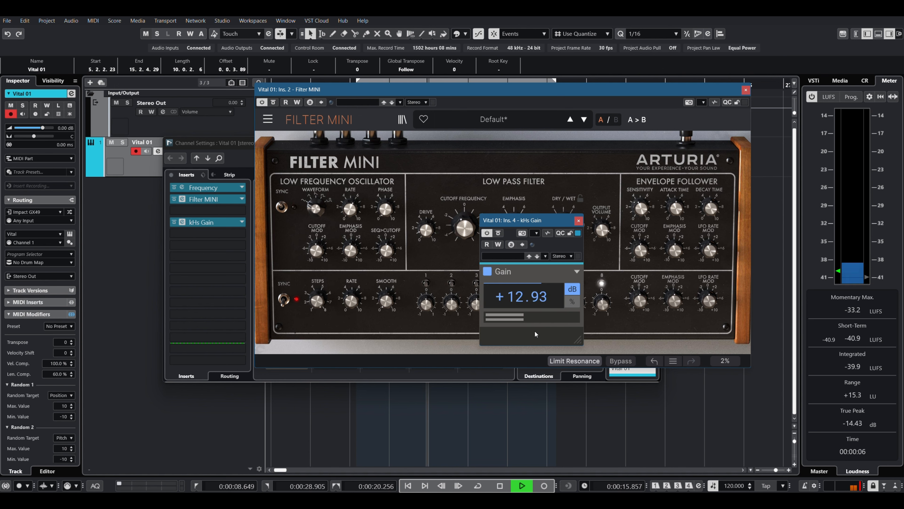
- Close the kHs Gain editor and bring Filter MINI's cutoff frequency to 0.296 during playback
left_click(578, 221)
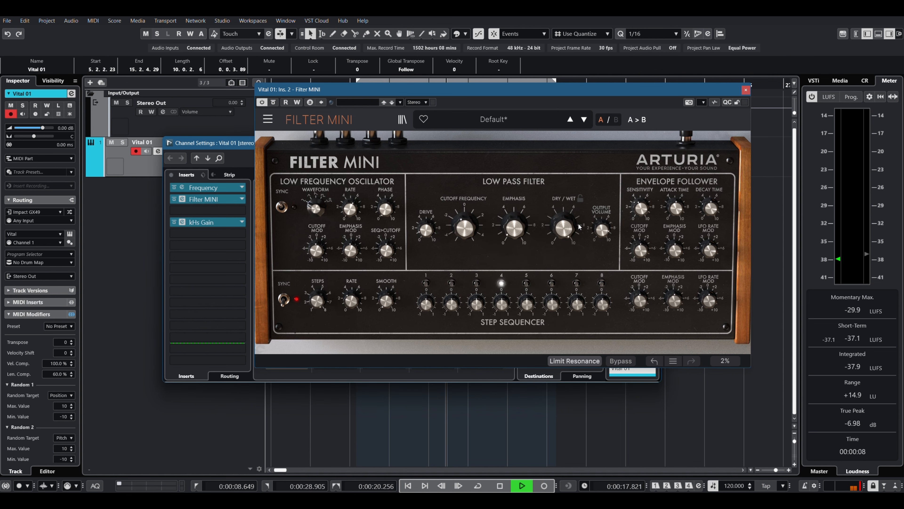
left_click_drag(465, 219, 466, 225)
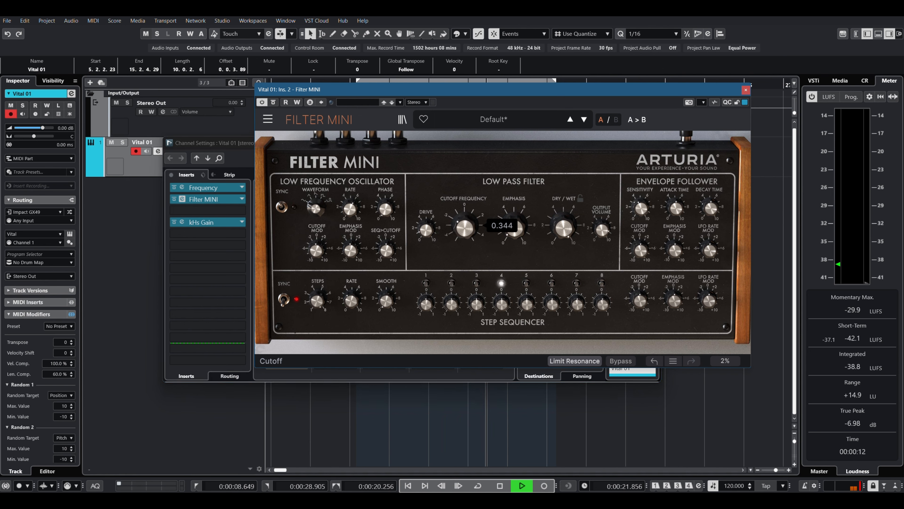
left_click_drag(465, 228, 464, 222)
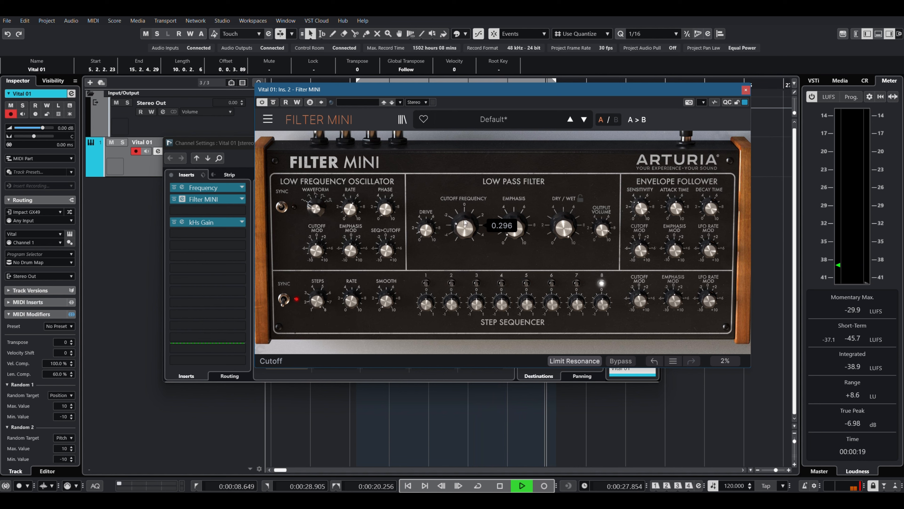
- Restart playback with cycle mode on, fine-tune Filter MINI's cutoff frequency to 0.304, and stop playback
key("space")
key("space")
key("KP_Divide")
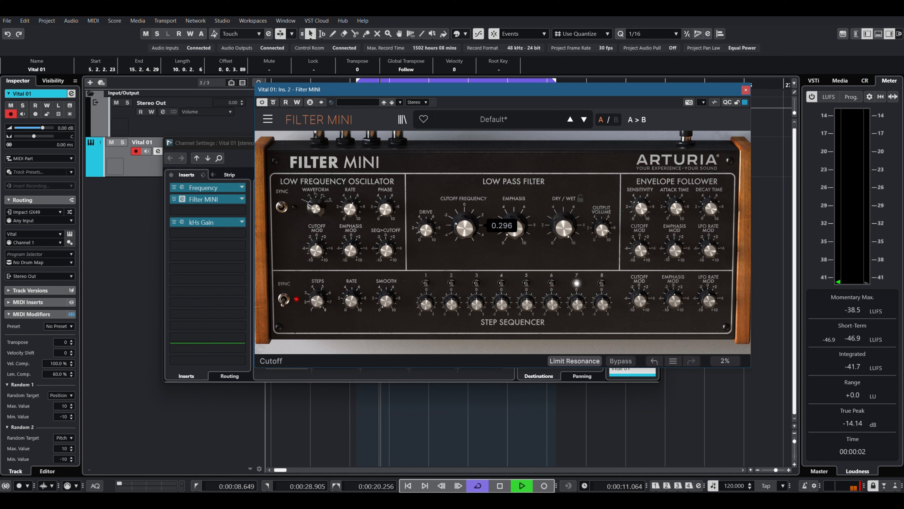
left_click_drag(461, 224, 460, 223)
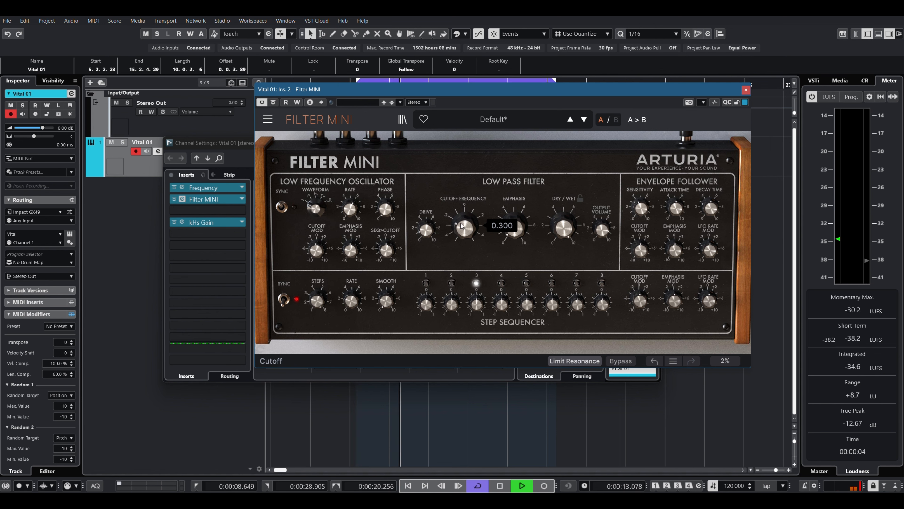
mouse_move(602, 230)
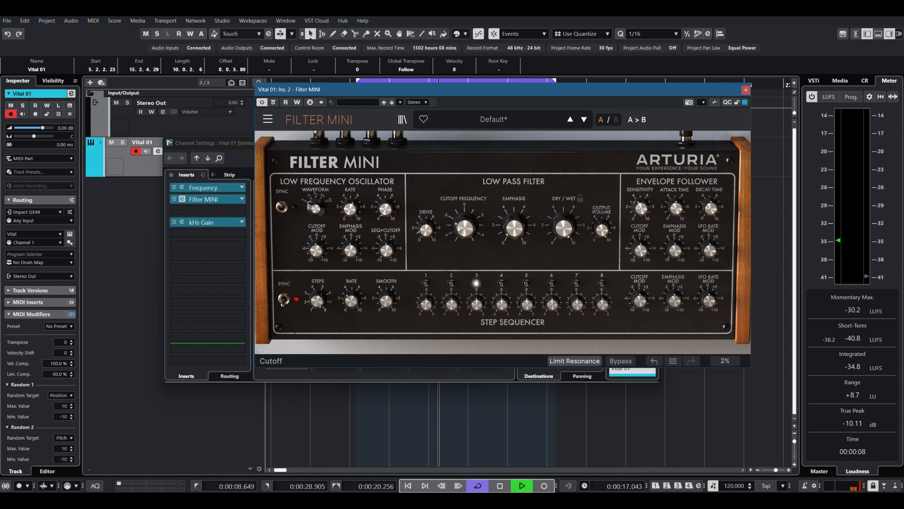
left_click_drag(465, 229, 465, 228)
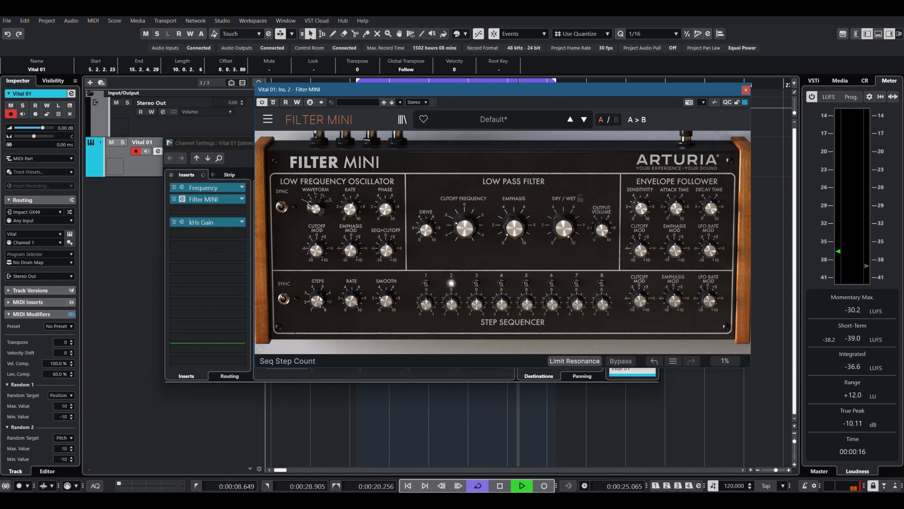
mouse_move(462, 228)
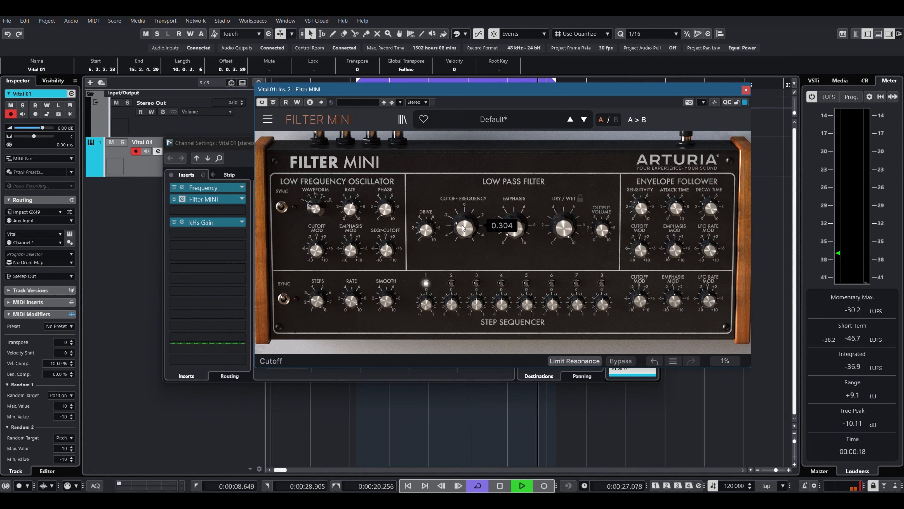
key("space")
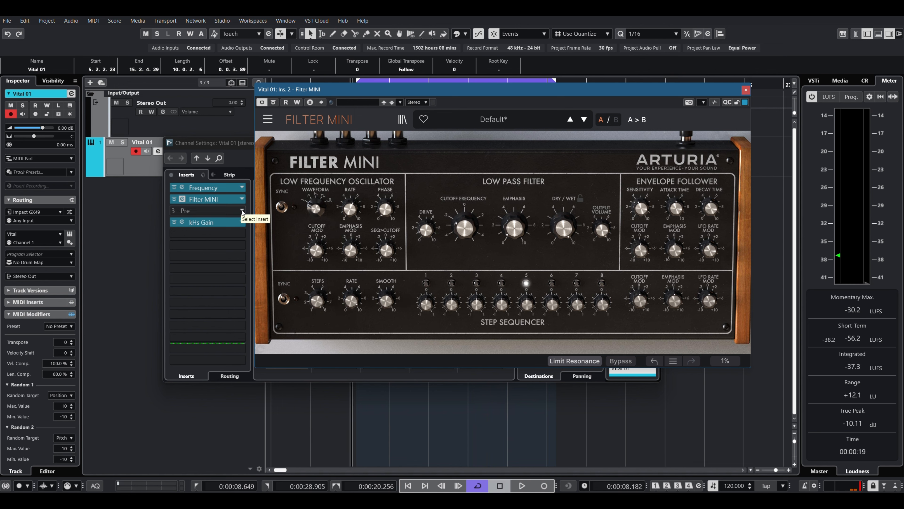
- Insert a second Filter MINI in the third insert slot of the Vital 01 channel
left_click(242, 211)
type("min")
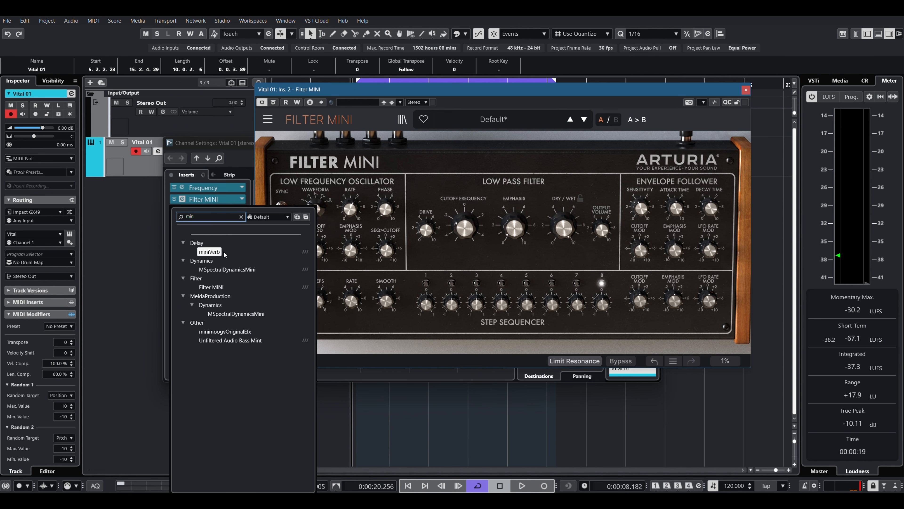
left_click(211, 287)
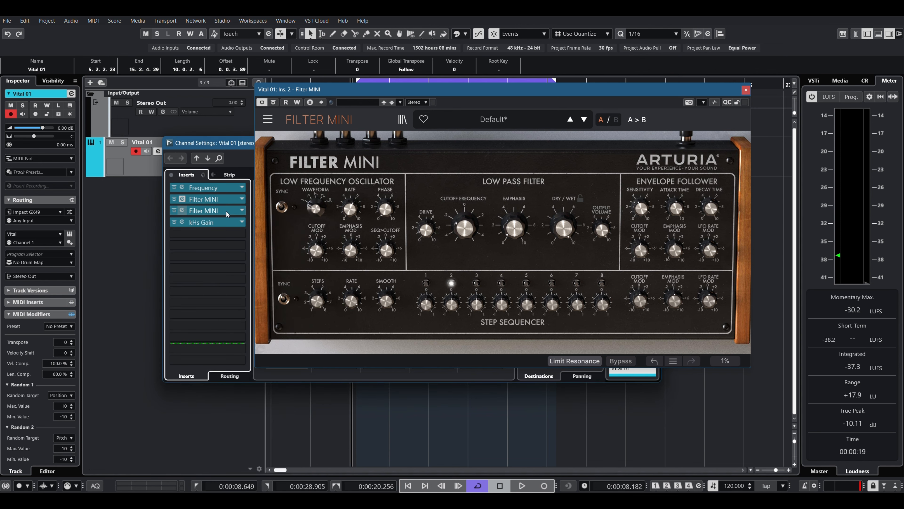
- Start playback and adjust the dry/wet mix and cutoff frequency of the second Filter MINI
key("space")
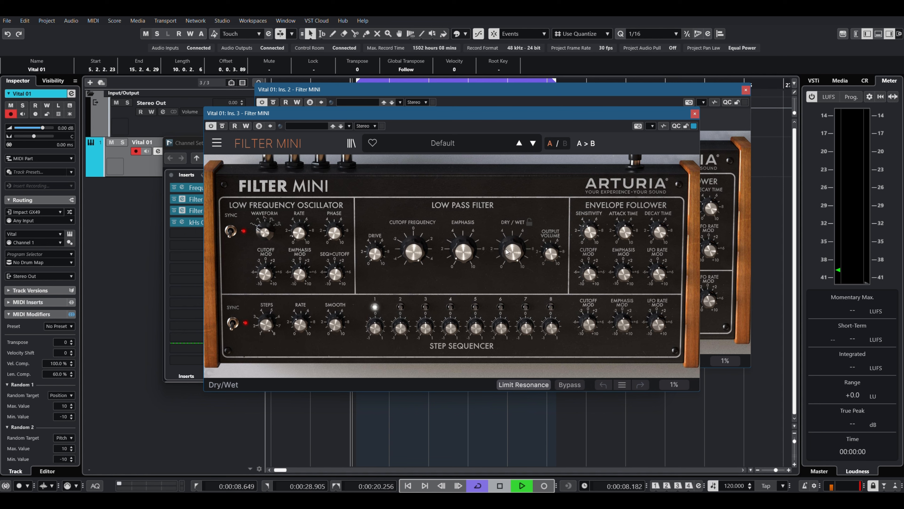
left_click_drag(517, 253, 516, 267)
left_click_drag(413, 252, 374, 245)
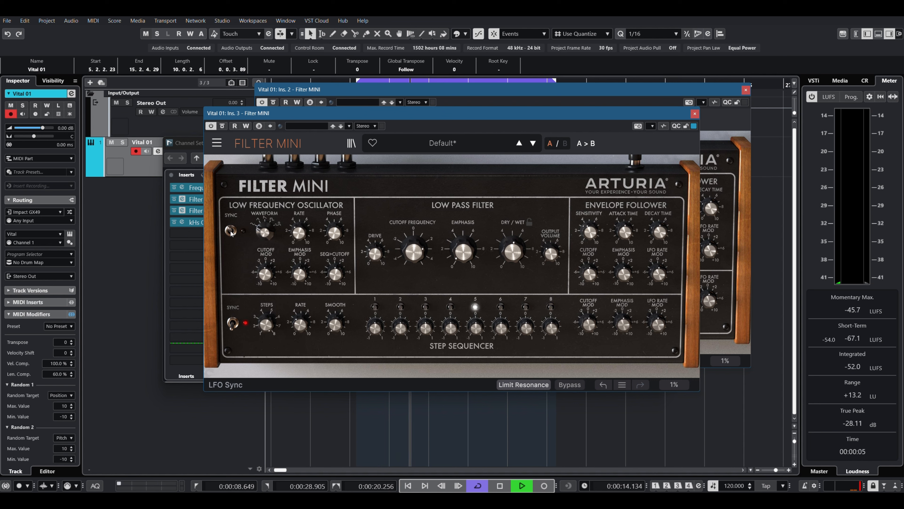
- Set the second Filter MINI's unsynced LFO rate to 111 Hz, turn off step sequencer sync and raise the sequencer rate slightly
left_click_drag(301, 233, 301, 211)
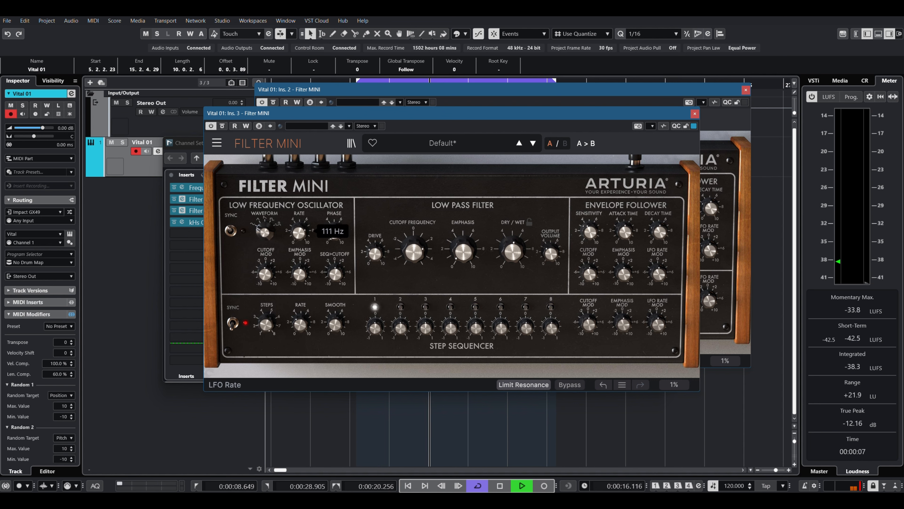
left_click(233, 323)
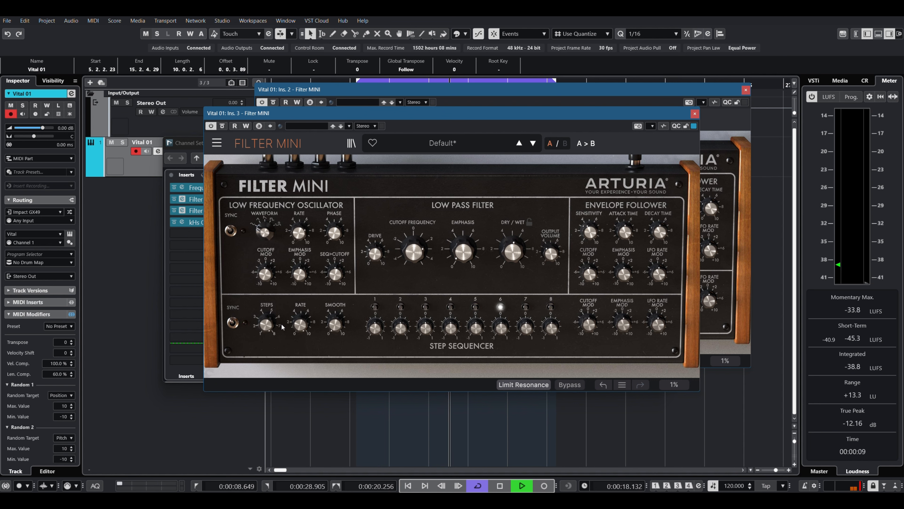
left_click_drag(300, 324, 300, 321)
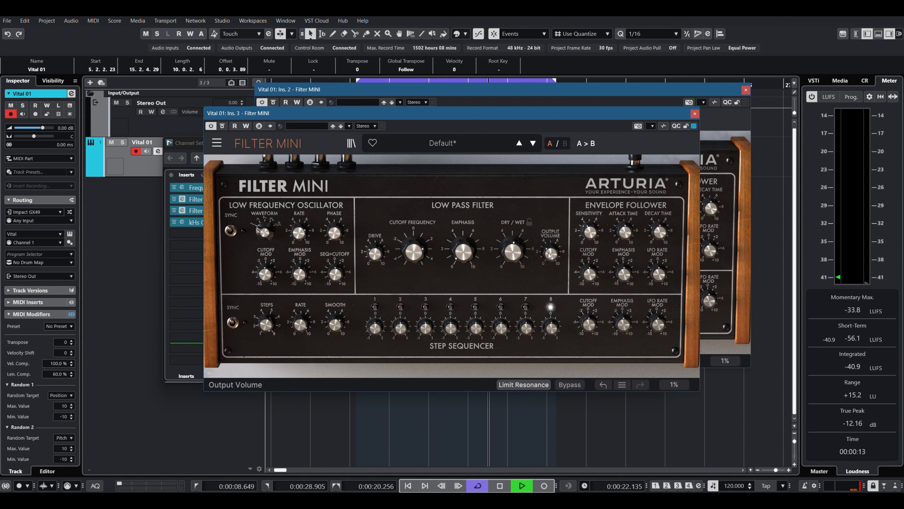
- Adjust the second Filter MINI's output volume, set its drive to 0.324, and close both Filter MINI editors
left_click_drag(551, 253, 551, 252)
left_click_drag(551, 253, 551, 258)
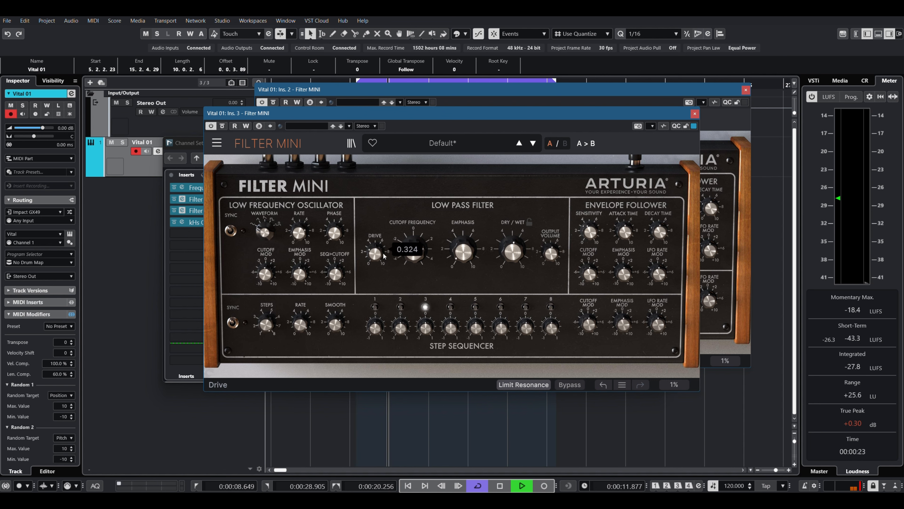
left_click(694, 113)
left_click(745, 89)
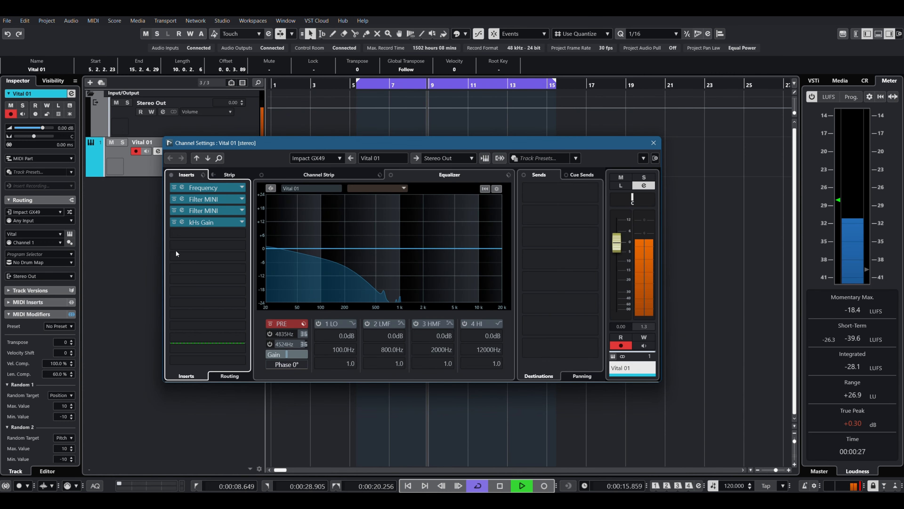
- Insert the Frequency equalizer in the fifth insert slot of the Vital 01 channel
left_click(239, 234)
type("f")
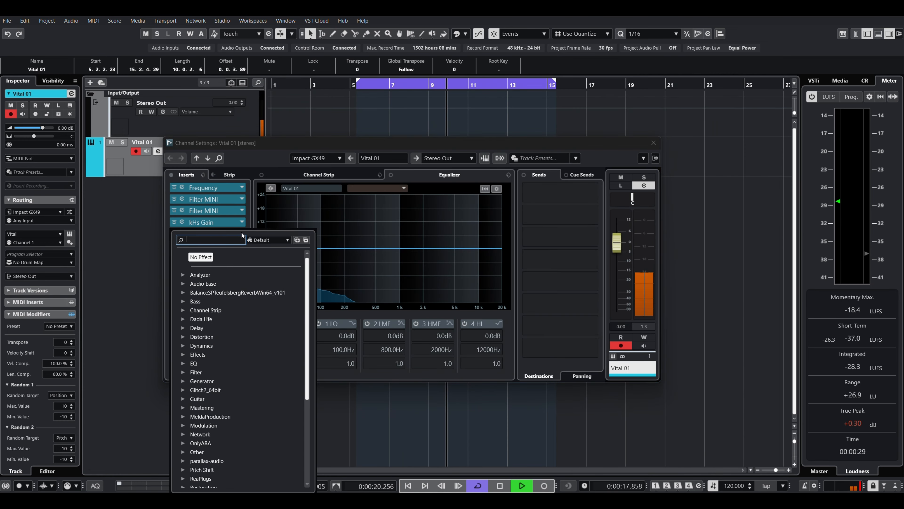
type("req")
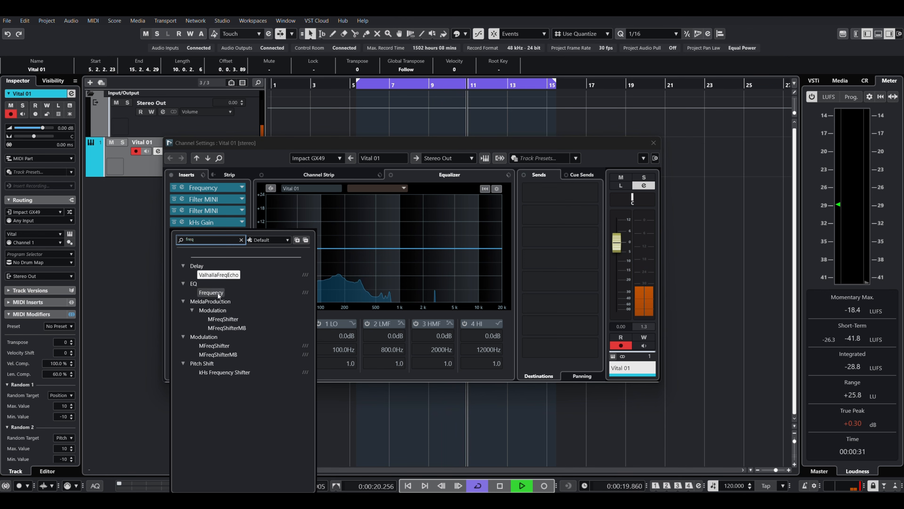
left_click(217, 293)
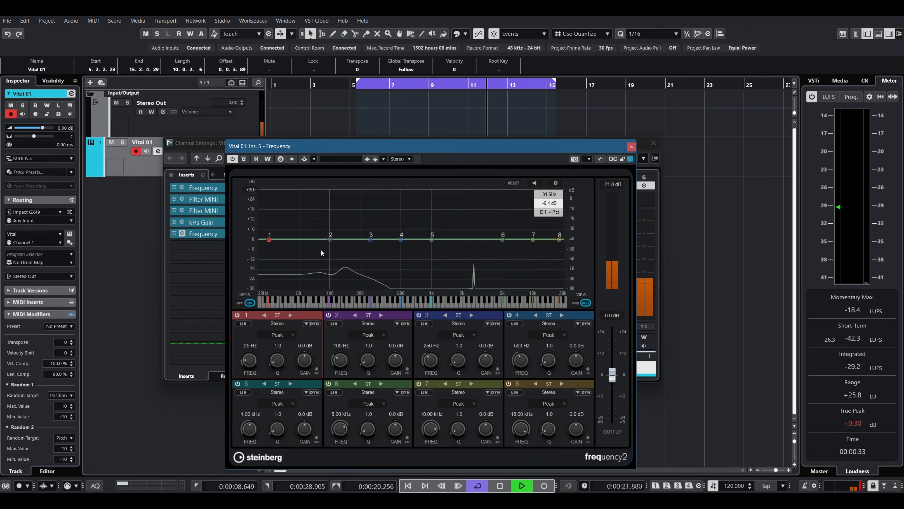
- Set band 1 of the new Frequency equalizer to a Cut 96 filter at 110 Hz
left_click(277, 335)
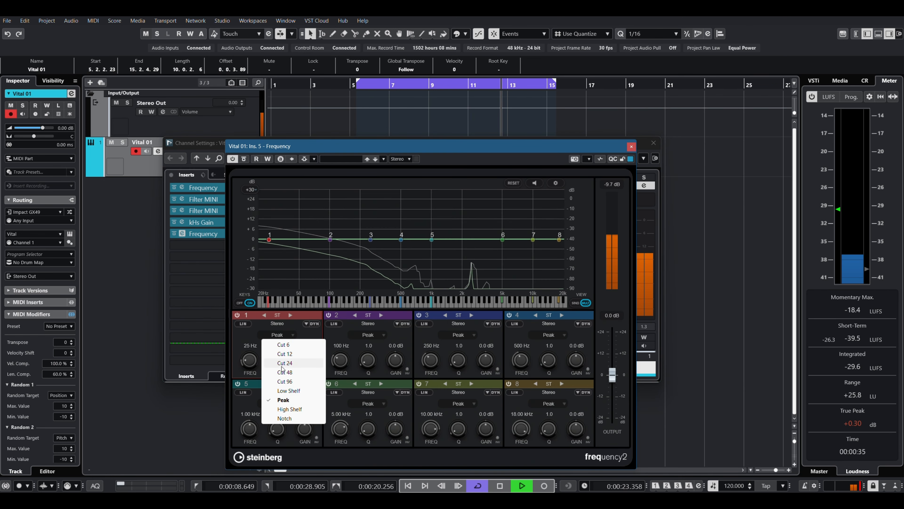
left_click(286, 380)
left_click_drag(249, 363, 252, 354)
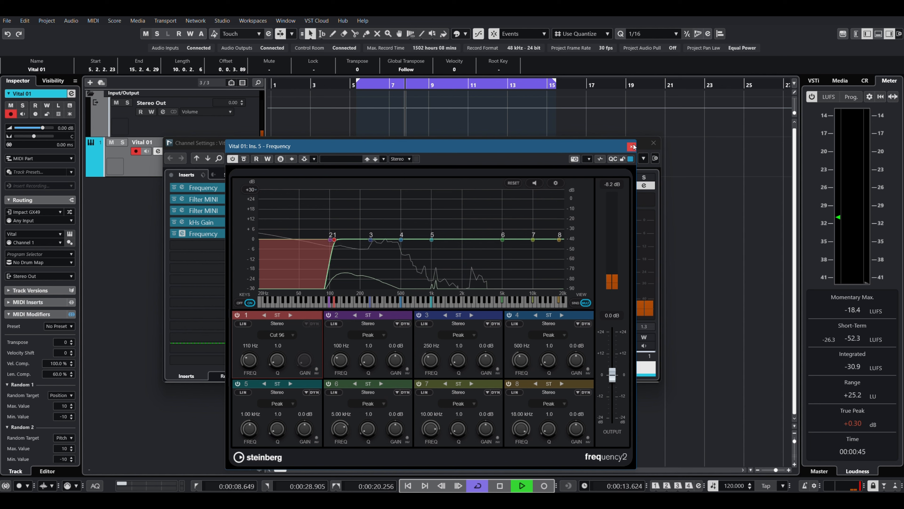
- Set band 8 of the Frequency equalizer to a Cut 96 filter at 2.28 kHz and close its editor
left_click(548, 404)
left_click(559, 450)
left_click_drag(525, 433, 518, 458)
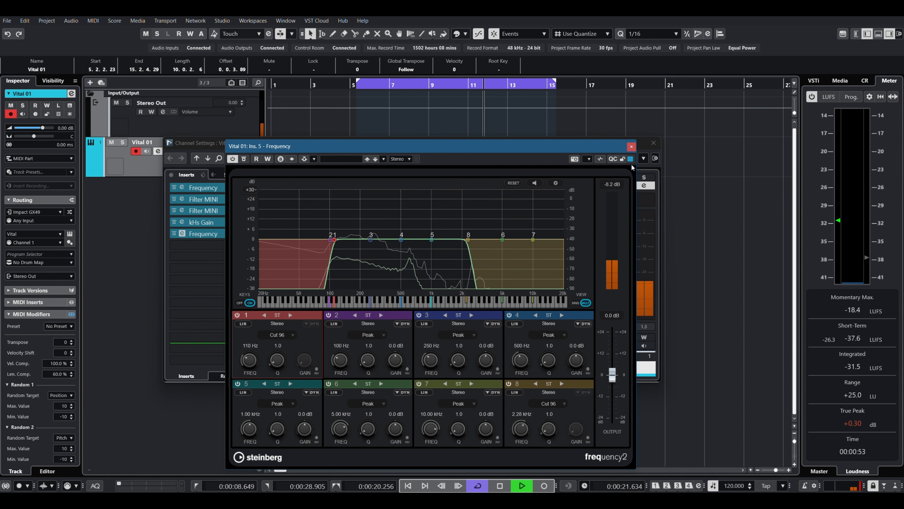
left_click(631, 146)
left_click(637, 139)
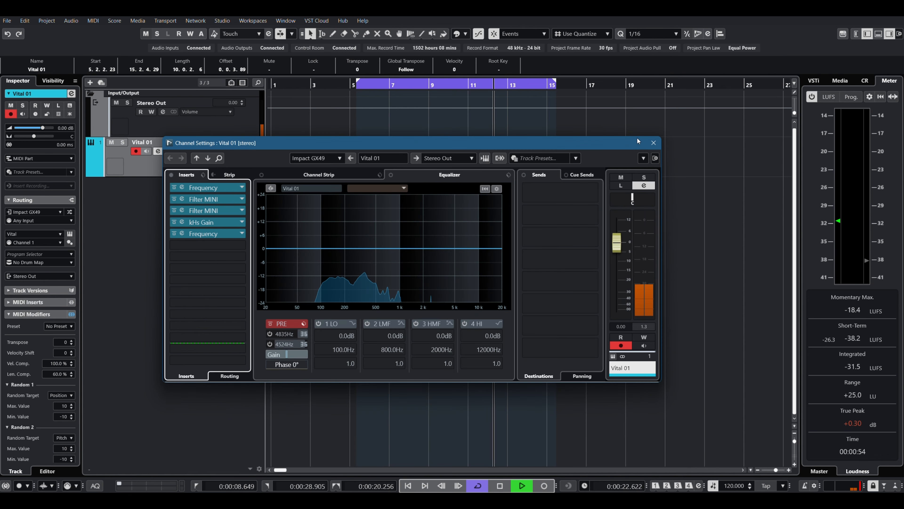
- Insert kHs Limiter in the sixth insert slot of the Vital 01 channel
left_click(240, 245)
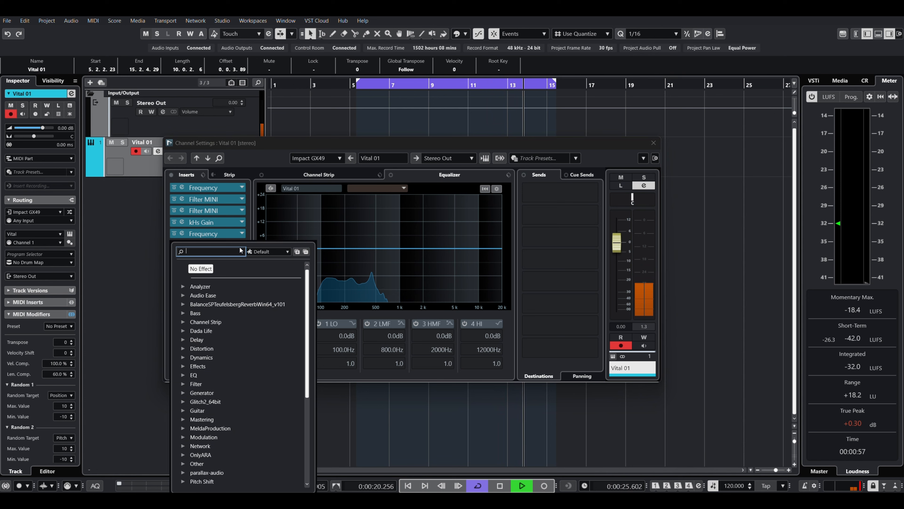
type("limi")
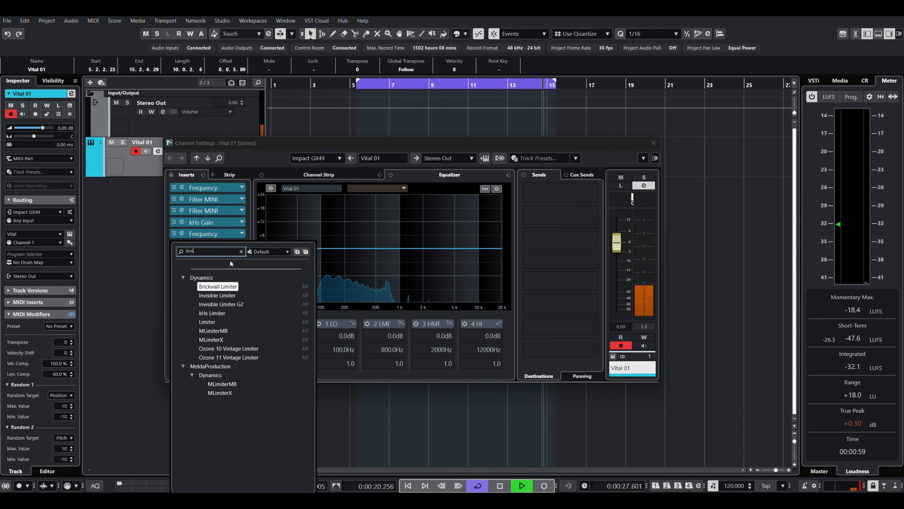
left_click(207, 312)
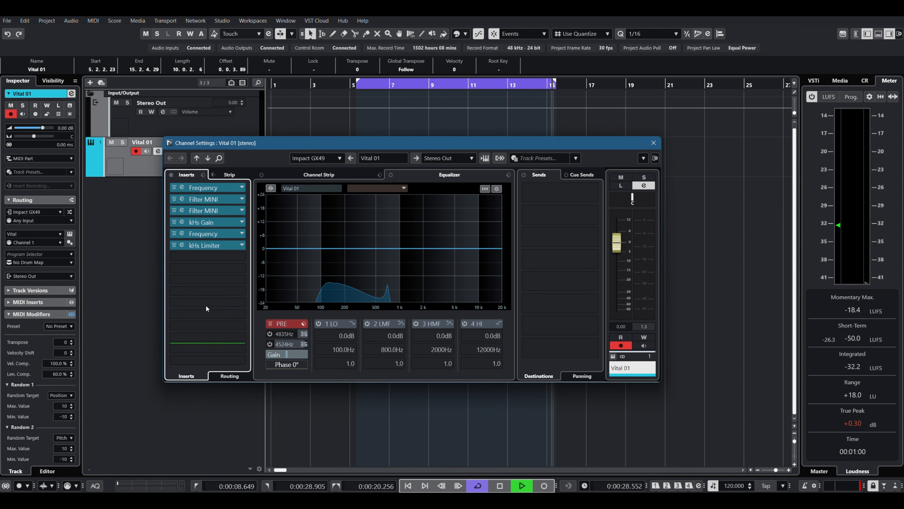
- Open the kHs Limiter editor, raise its input gain during playback, and close the editor
left_click(179, 247)
left_click_drag(420, 296, 419, 269)
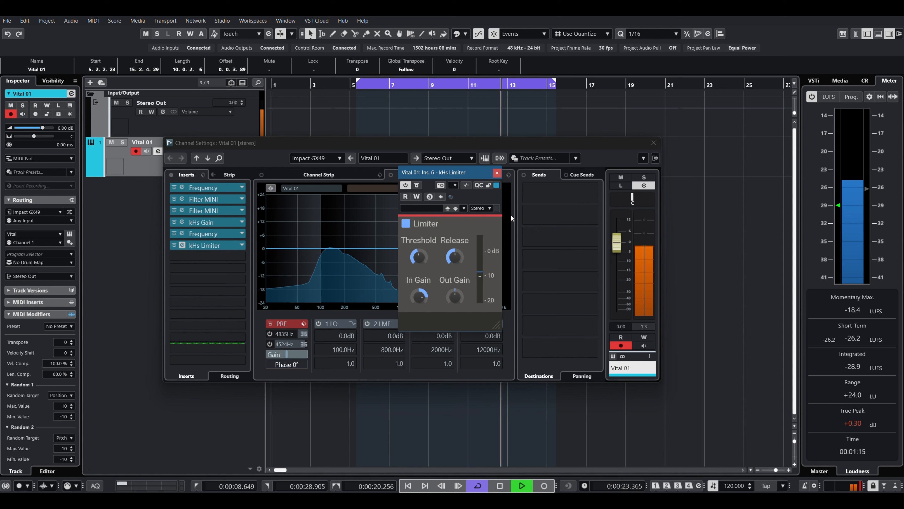
left_click(497, 173)
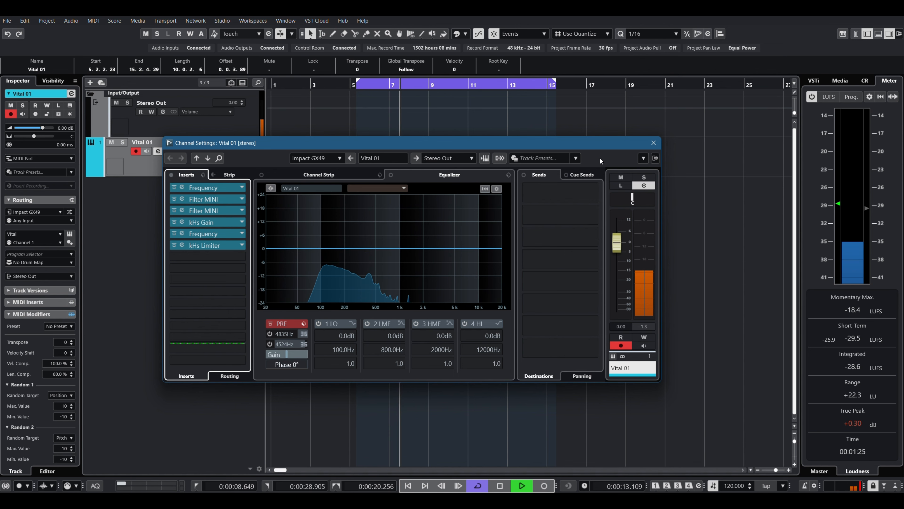
- Close the channel settings, stop playback, and duplicate the Vital 01 track twice
left_click(654, 143)
key("space")
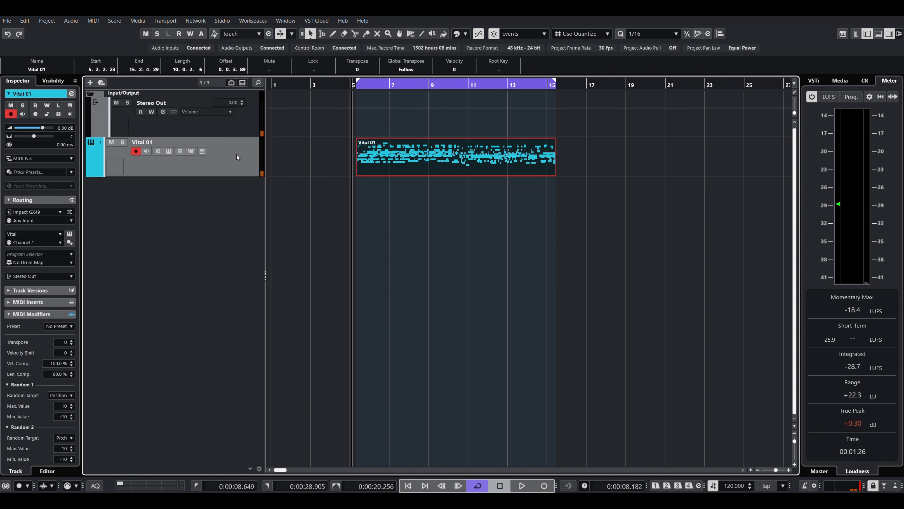
key("ctrl+shift+d")
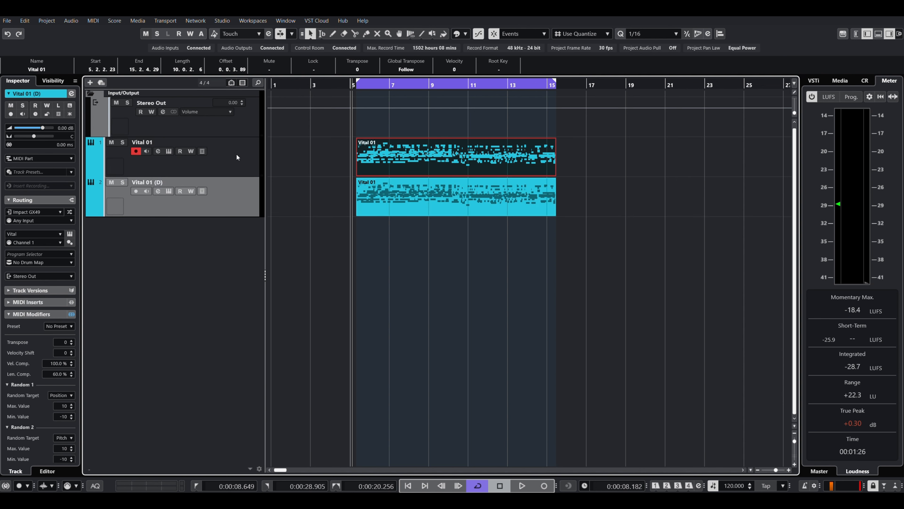
key("ctrl+shift+d")
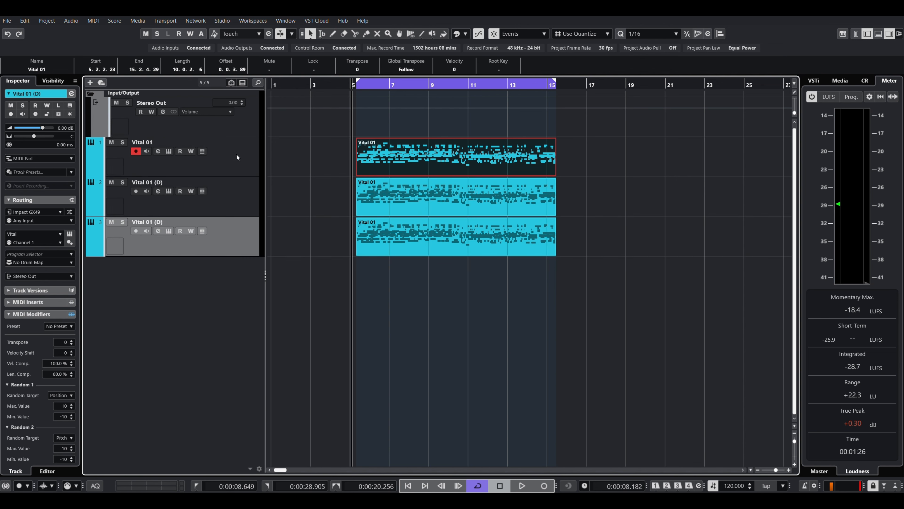
- Select the original Vital 01 track and pan it fully left
left_click(225, 156)
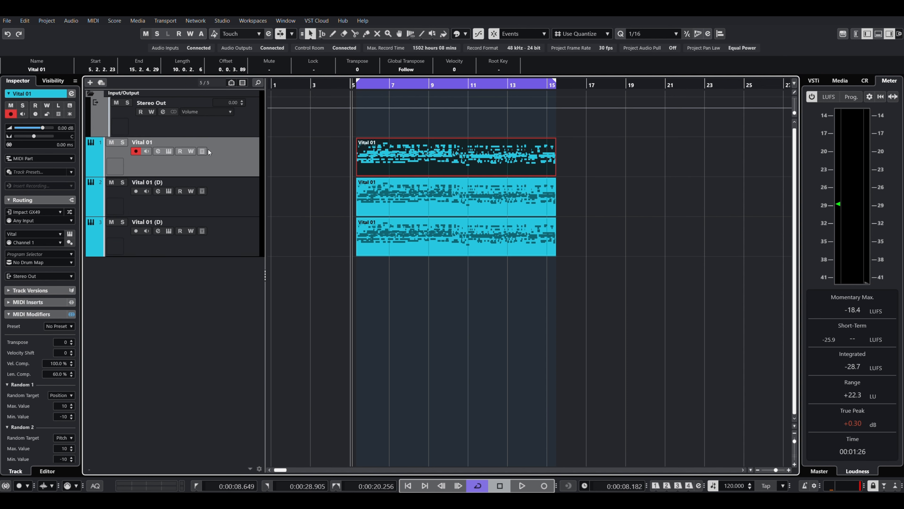
left_click_drag(35, 135, 16, 136)
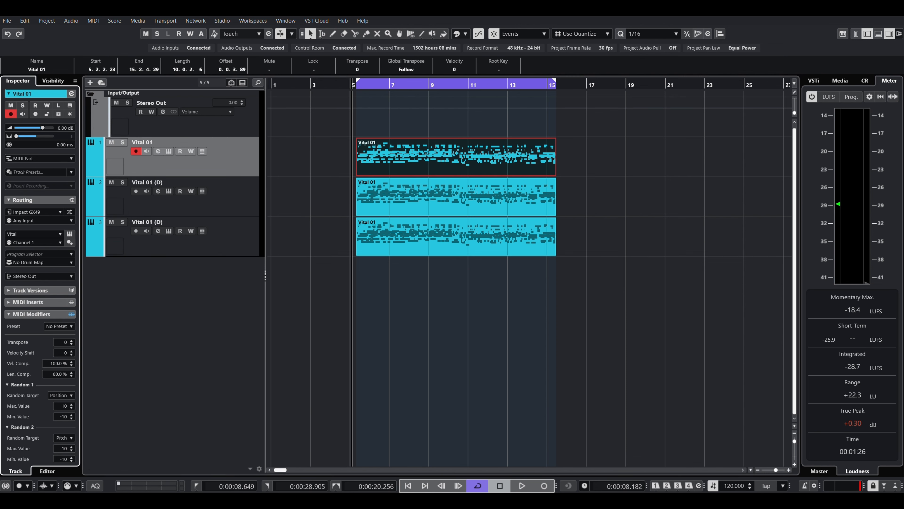
- Pan the second Vital 01 duplicate, on track 3, fully right
left_click(234, 191)
left_click(222, 231)
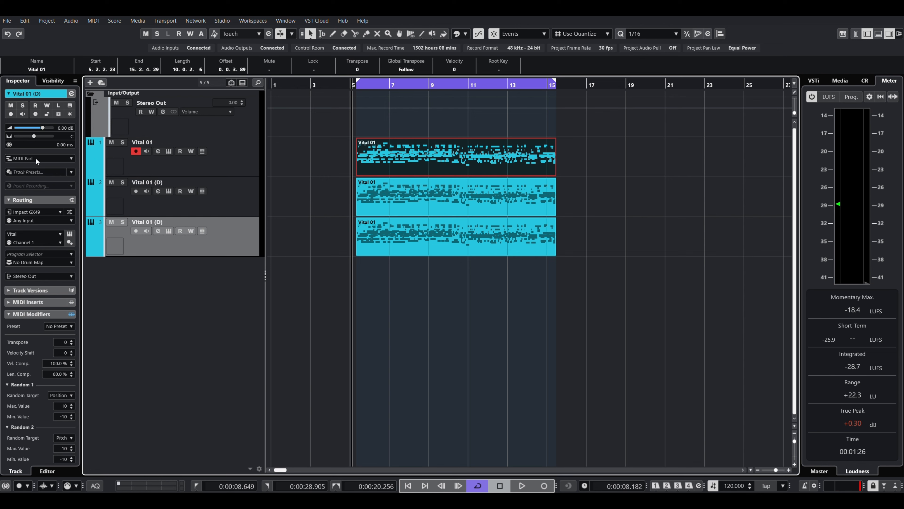
left_click_drag(35, 136, 53, 136)
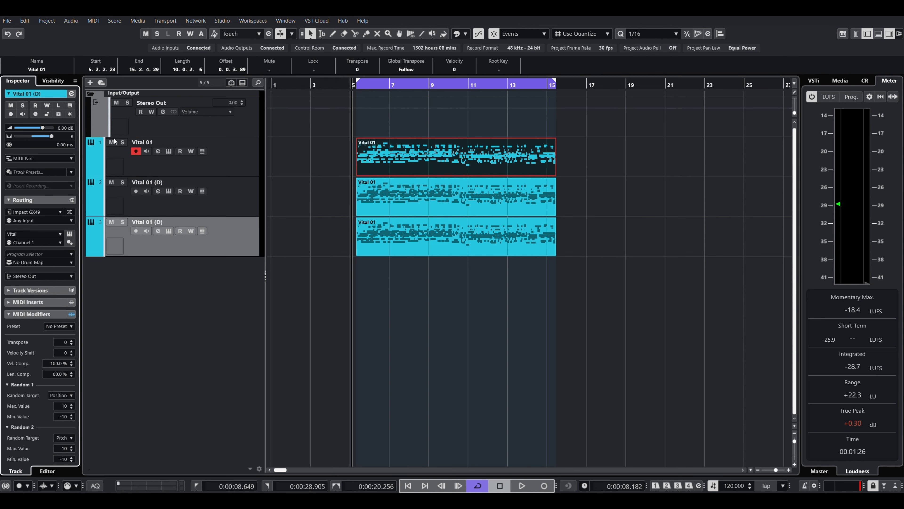
- In the channel settings of the Vital 01 duplicate on track 2, free the second insert slot and insert kHs Pitch Shifter there
left_click(247, 149)
left_click(107, 189)
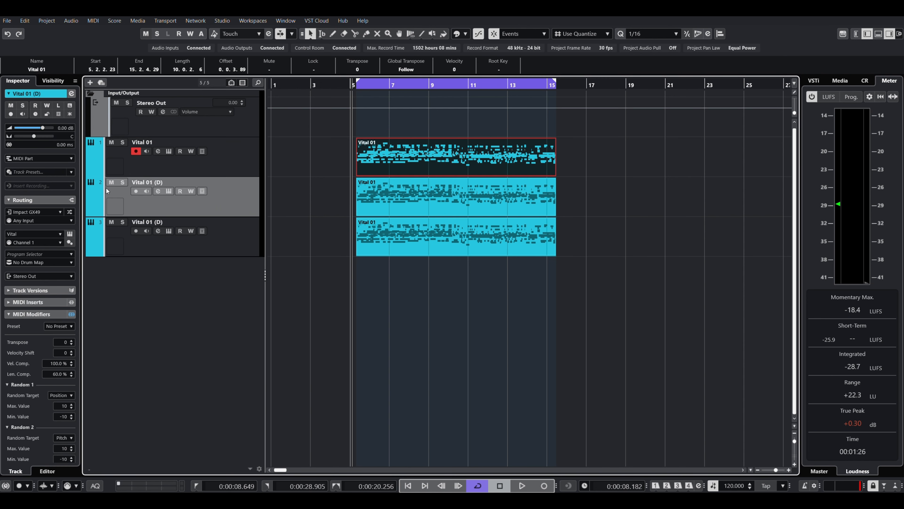
left_click(158, 191)
left_click_drag(224, 245, 231, 209)
left_click(244, 197)
type("pitc")
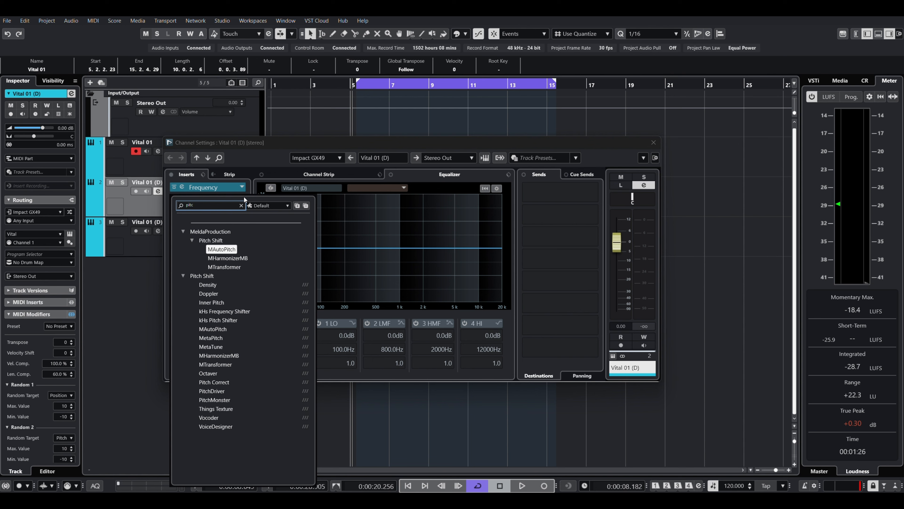
left_click(221, 317)
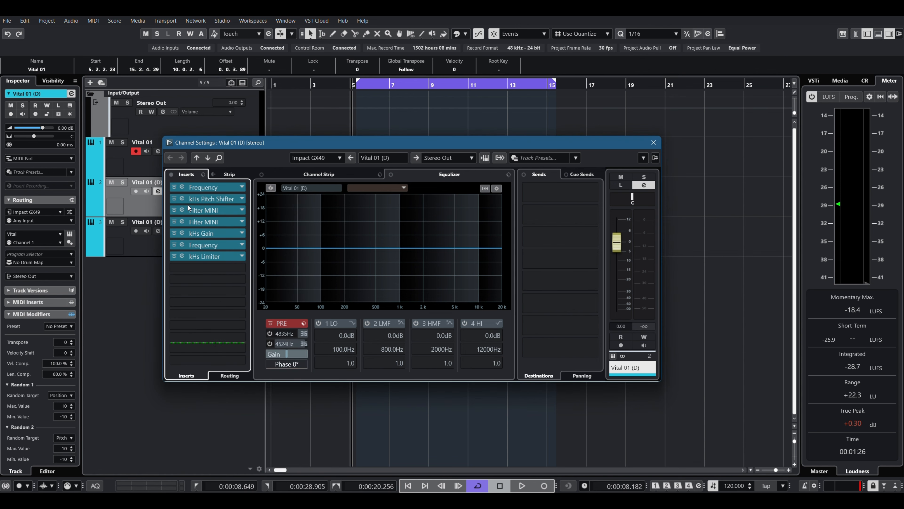
- Set track 2's Pitch Shifter to -2.00 semitones, close its editor and the channel settings, and audition the layered tracks
left_click(183, 198)
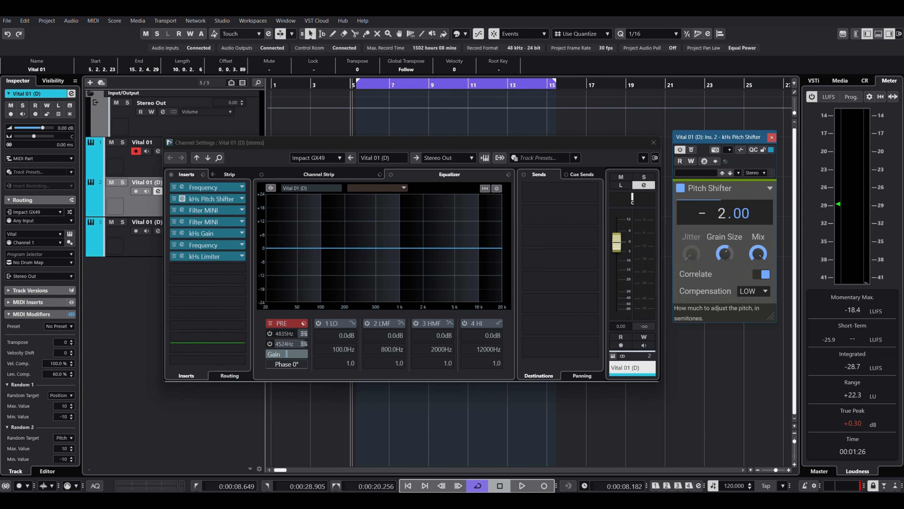
left_click(772, 137)
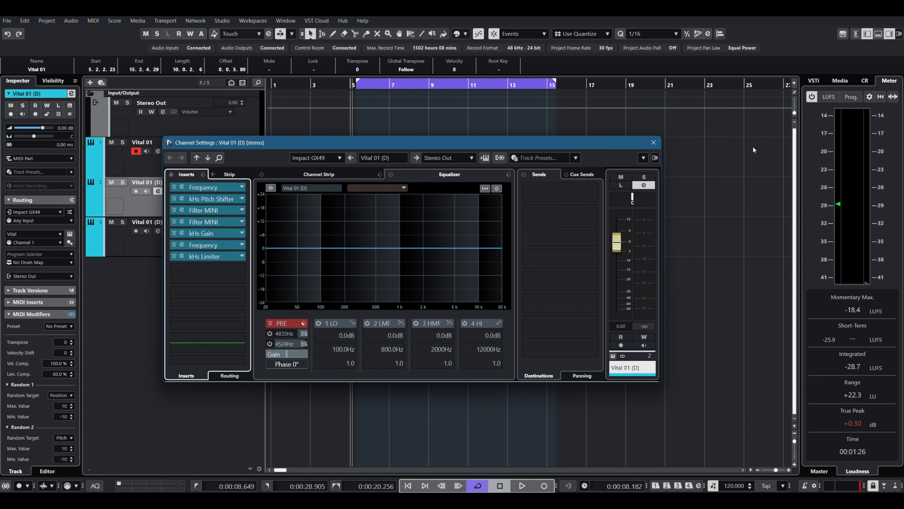
left_click(654, 142)
key("space")
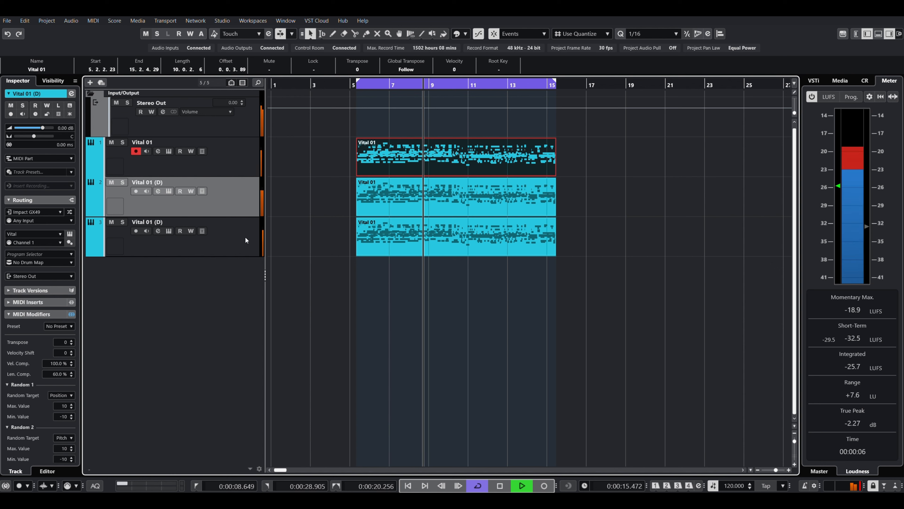
key("space")
- In track 3's channel settings, move the inserts down from slot 2 and insert kHs Pitch Shifter in the freed slot
left_click(157, 230)
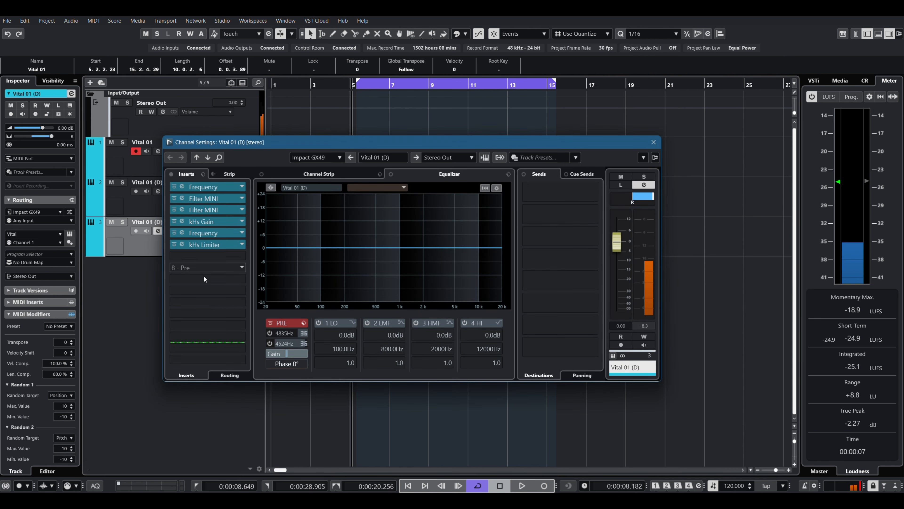
left_click_drag(224, 245, 231, 209)
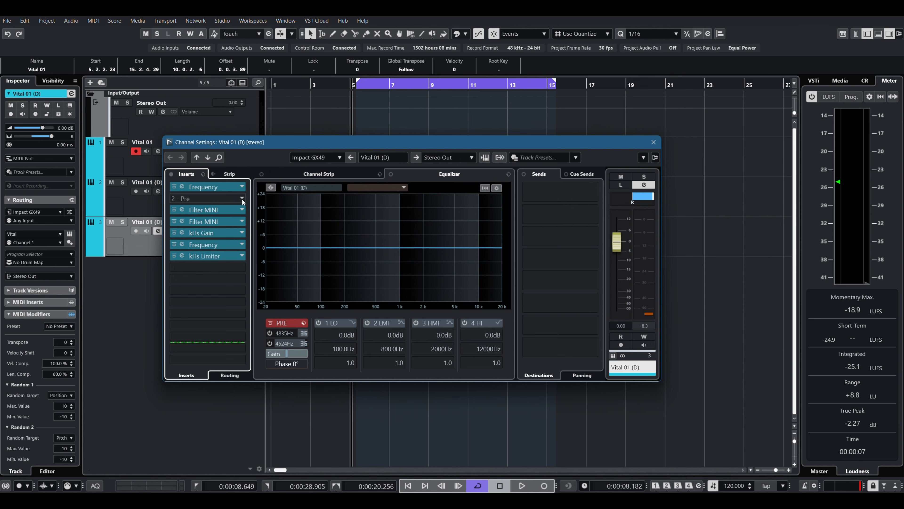
left_click(242, 199)
type("pitch")
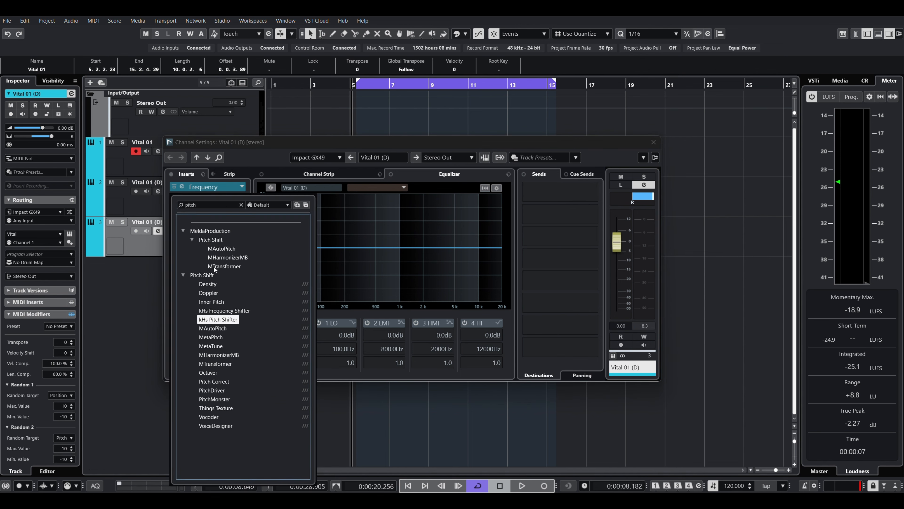
key("Return")
- Set track 3's Pitch Shifter to +3.00 semitones during playback, then close its editor and the channel settings
left_click(182, 198)
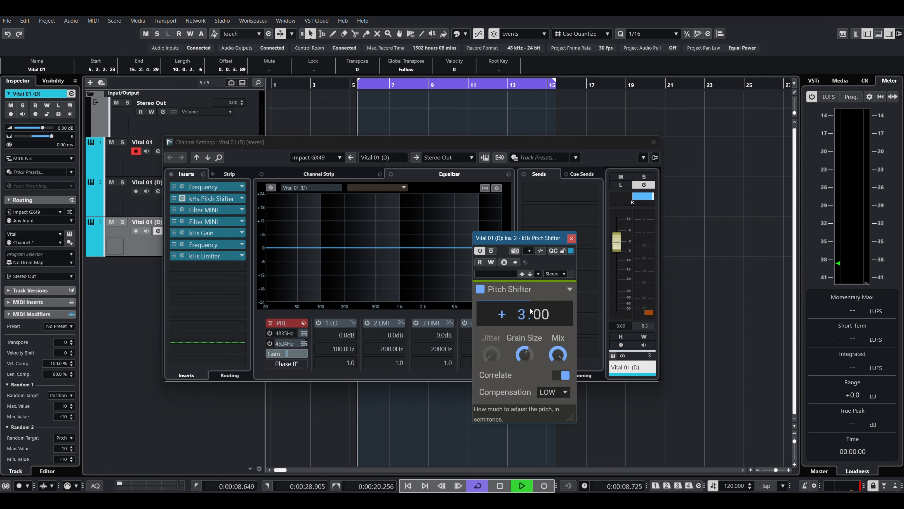
left_click(572, 238)
key("space")
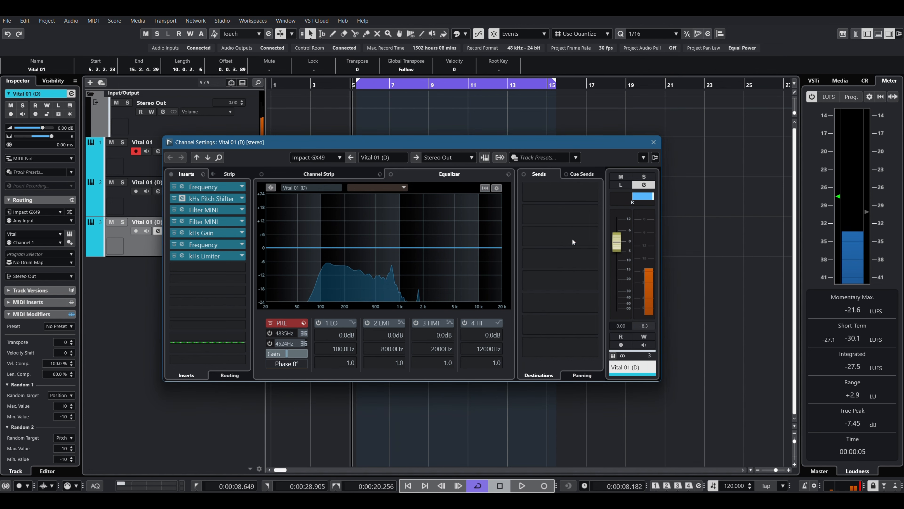
left_click(653, 141)
- Select all three Vital 01 tracks and route them to a new group track
left_click(217, 157)
left_click(244, 234, "shift")
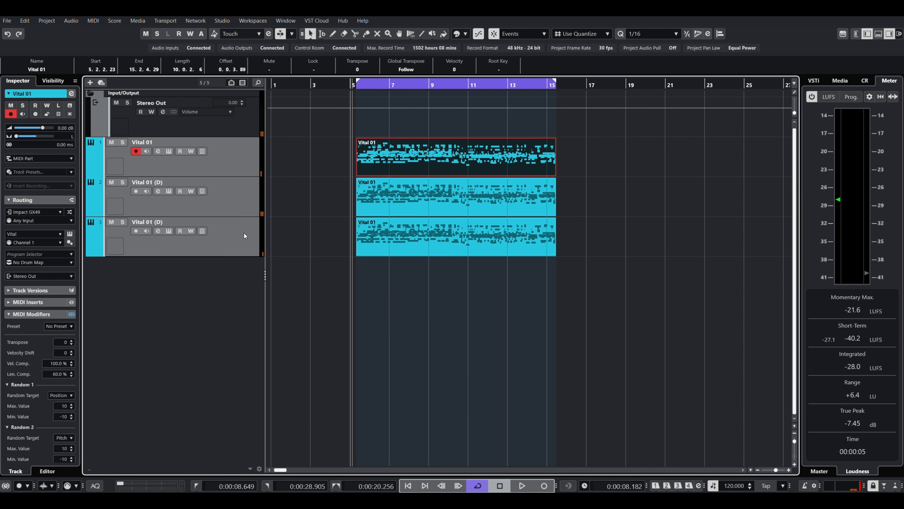
right_click(244, 234)
mouse_move(282, 240)
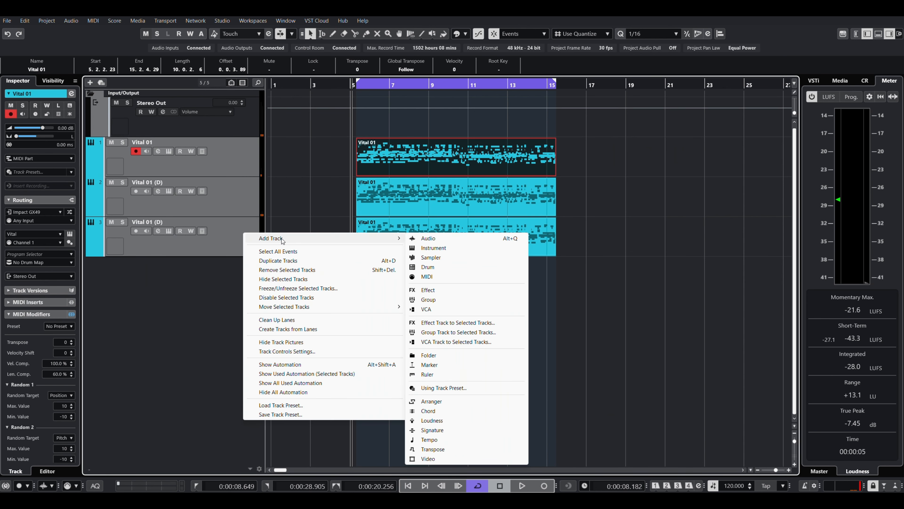
left_click(459, 333)
left_click(446, 296)
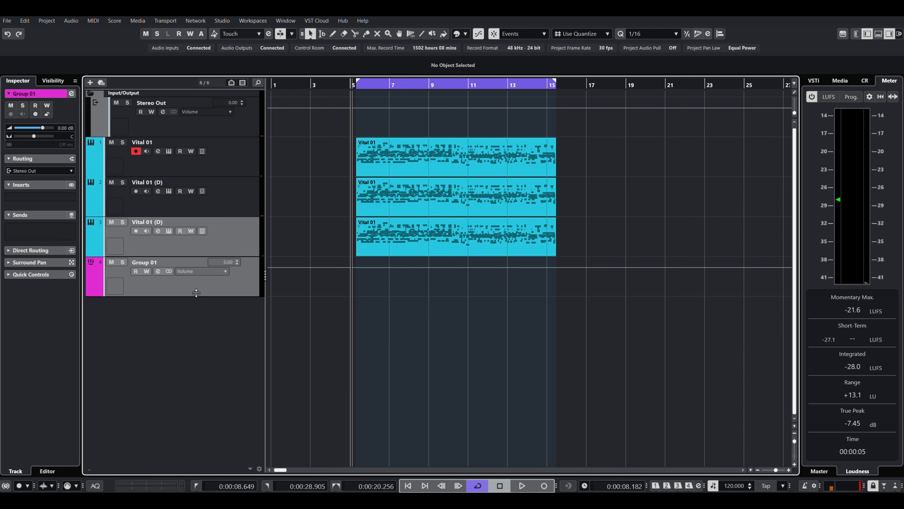
- Insert NEOLD U2A in the first insert slot of the Group 01 track
left_click(172, 288)
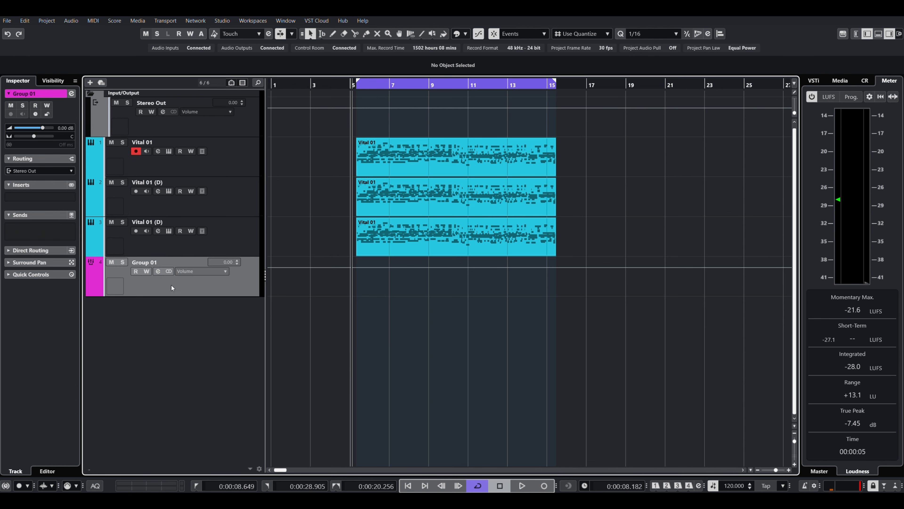
left_click(66, 197)
type("u2")
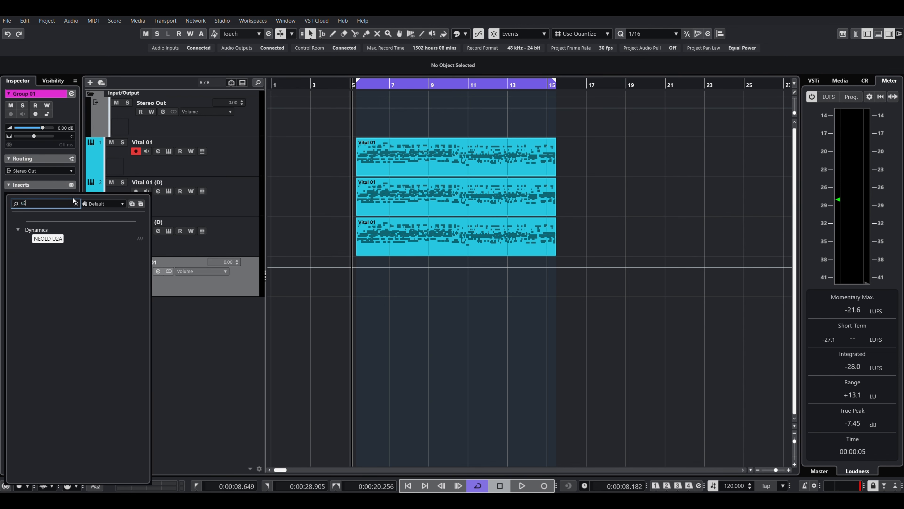
left_click(41, 238)
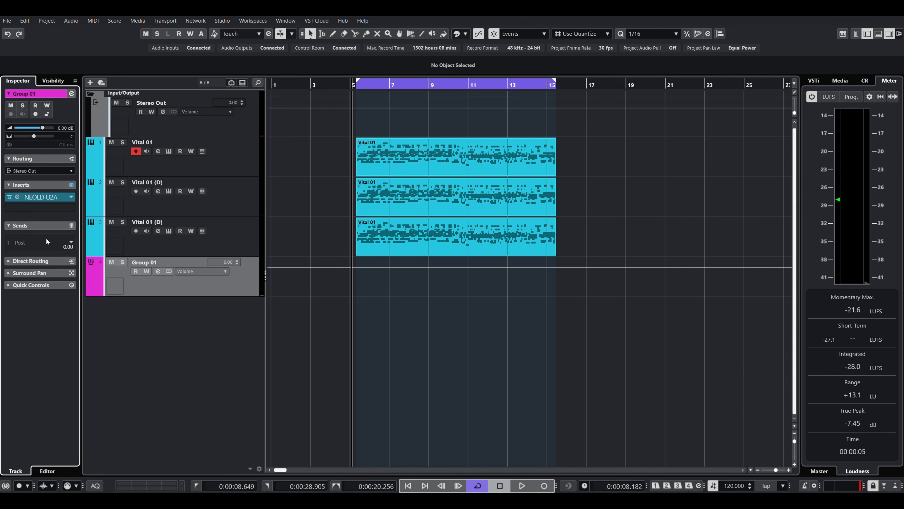
- Open the NEOLD U2A editor, raise its Peak and Gain slightly during playback, and close the editor
left_click(18, 197)
key("space")
mouse_move(496, 295)
left_mouse_down()
mouse_move(499, 278)
mouse_move(495, 302)
mouse_move(497, 289)
left_mouse_up()
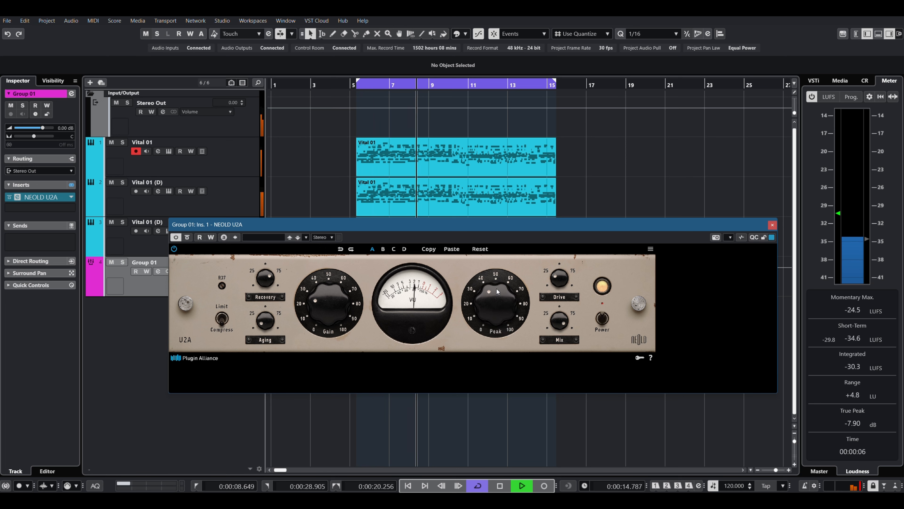
left_click_drag(337, 308, 337, 306)
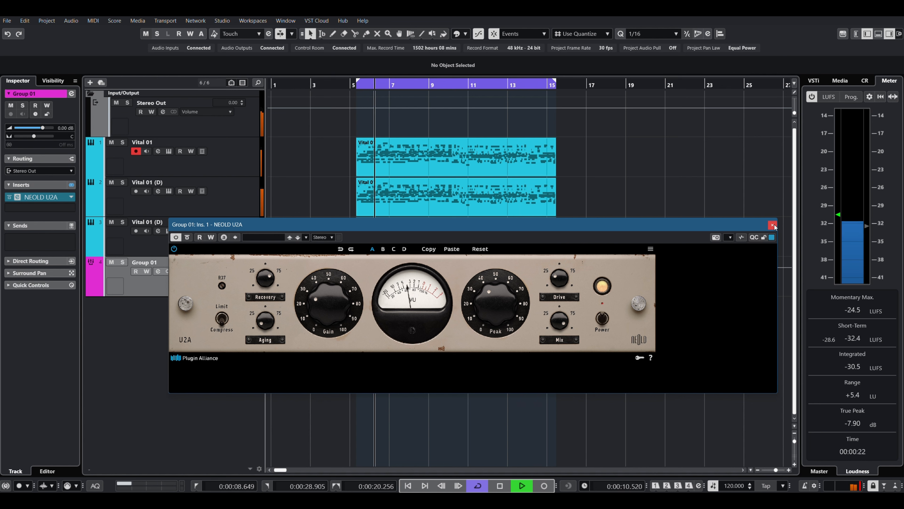
key("space")
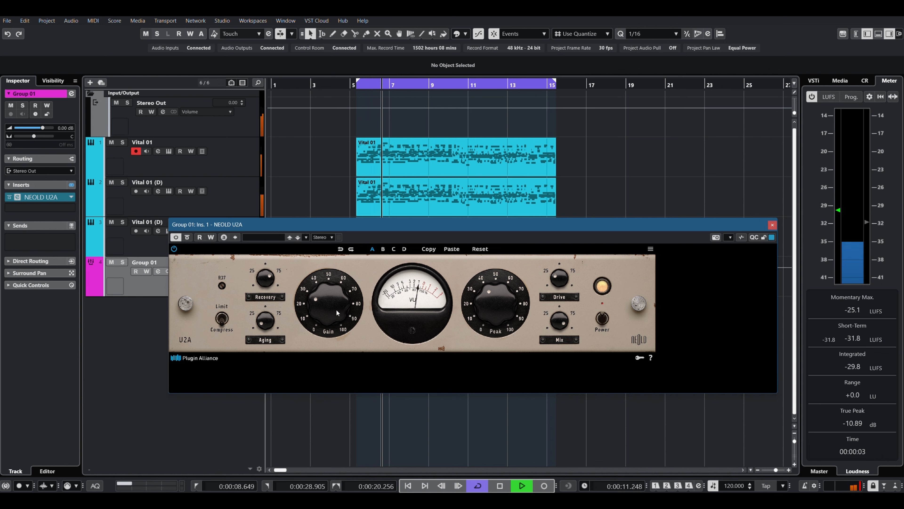
left_click_drag(336, 309, 336, 305)
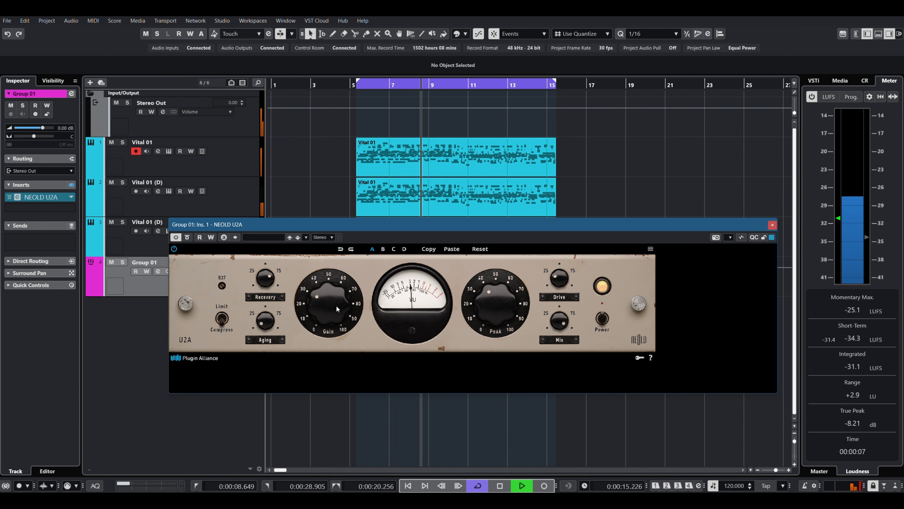
key("space")
left_click(772, 224)
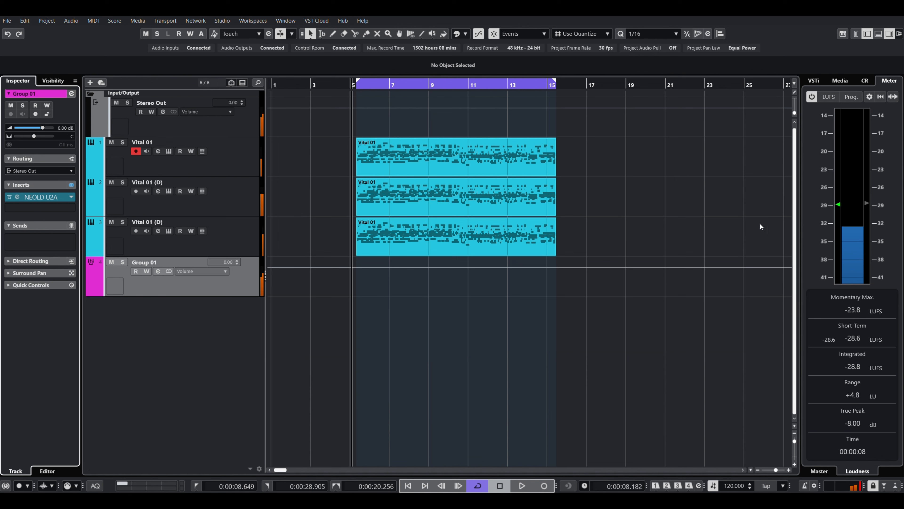
- Time-stretch the MIDI part on track 2 to a length of 7.1.0.3 and the part on track 3 to 7.3.2.98
key("1")
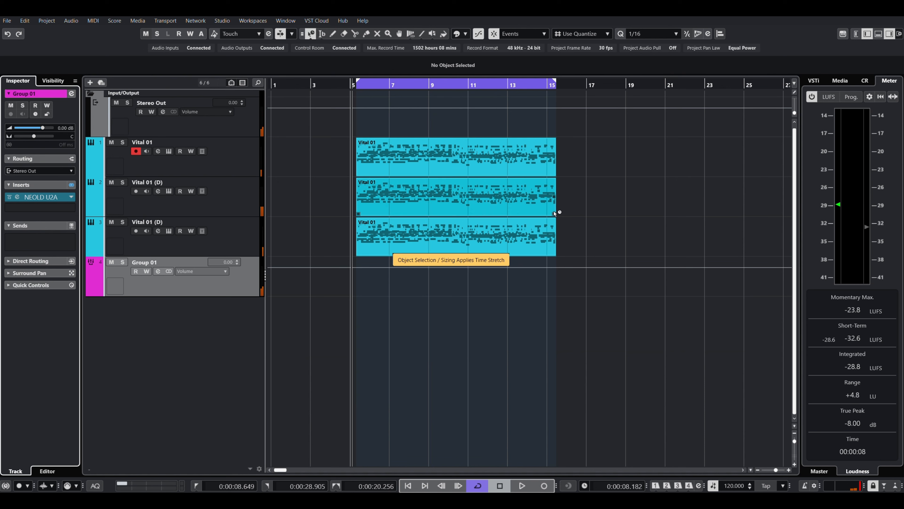
left_click_drag(553, 215, 499, 205)
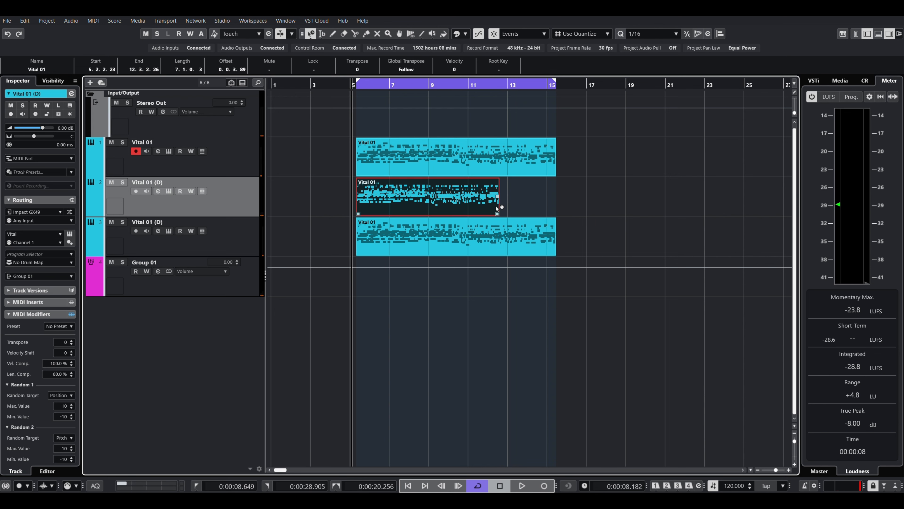
left_click_drag(555, 256, 513, 255)
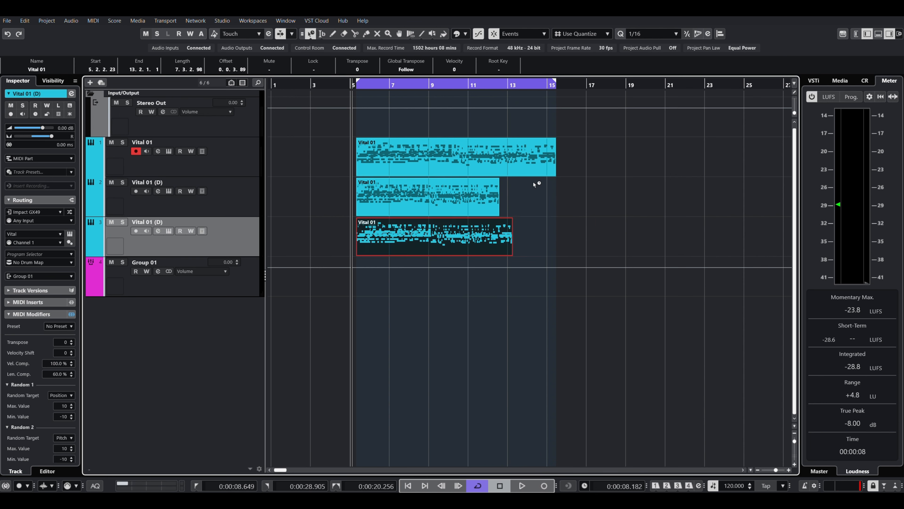
- Switch to Normal Sizing and trim the MIDI parts on tracks 1 and 3 to end at 12.3.2.26, matching track 2
key("1")
key("1")
key("1")
key("1")
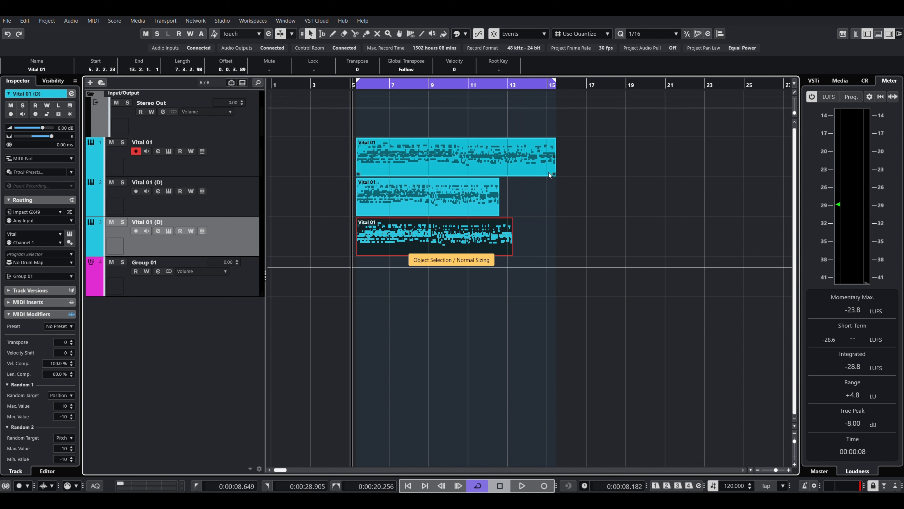
left_click_drag(555, 174, 494, 177)
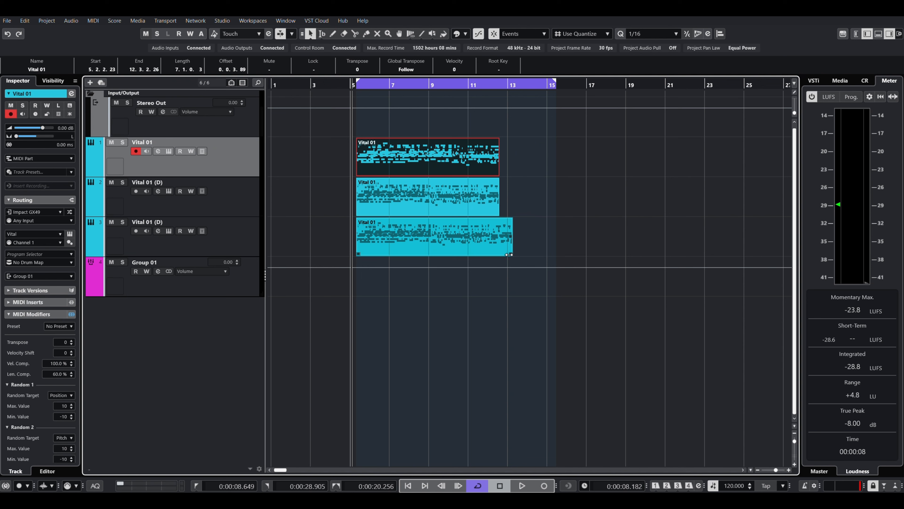
left_click_drag(513, 255, 499, 255)
- Set the cycle locators to the trimmed part, play back the loop, and select the Group 01 track
key("p")
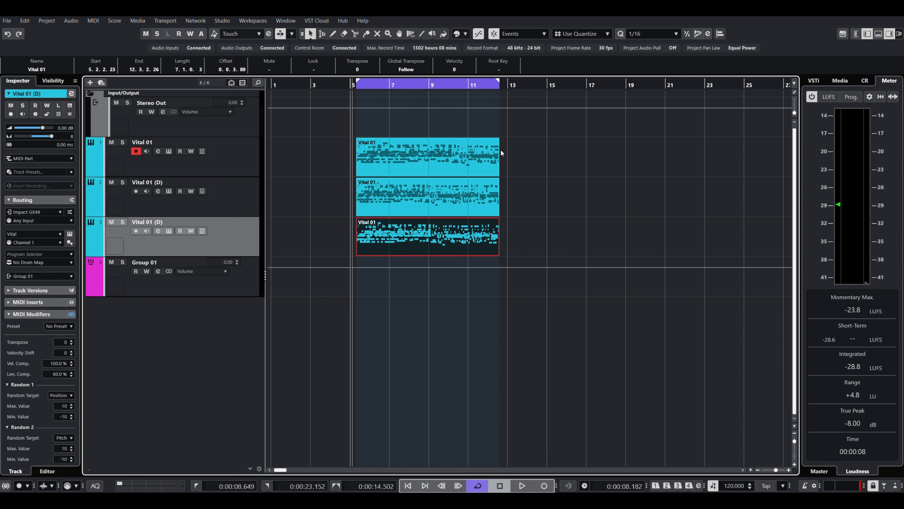
key("space")
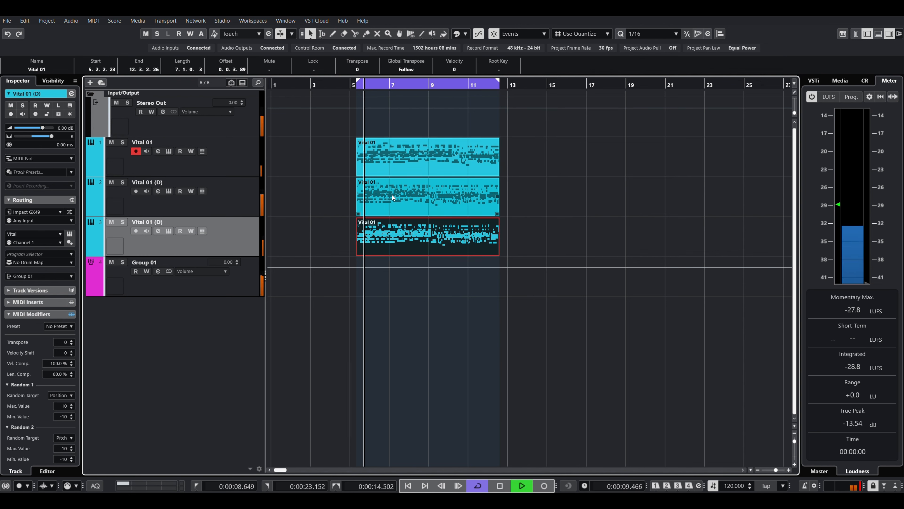
left_click(252, 281)
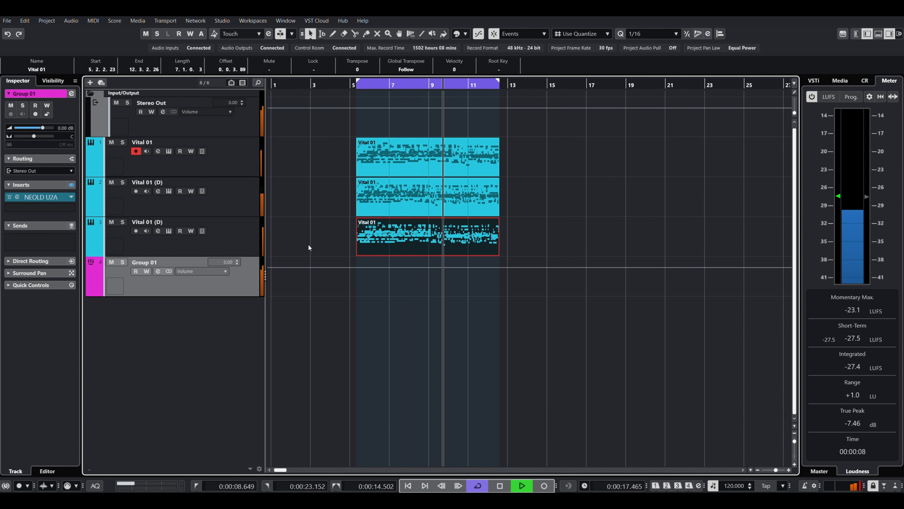
key("space")
- Render the three Vital 01 parts As One Event with Complete Signal Path, tail mode Off, 24 bit, and source events kept unchanged
left_click_drag(344, 157, 423, 238)
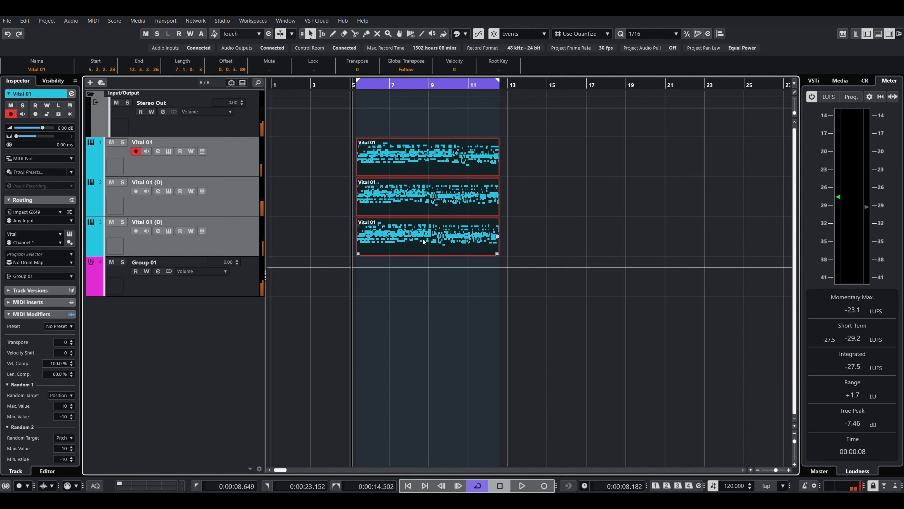
key("alt+r")
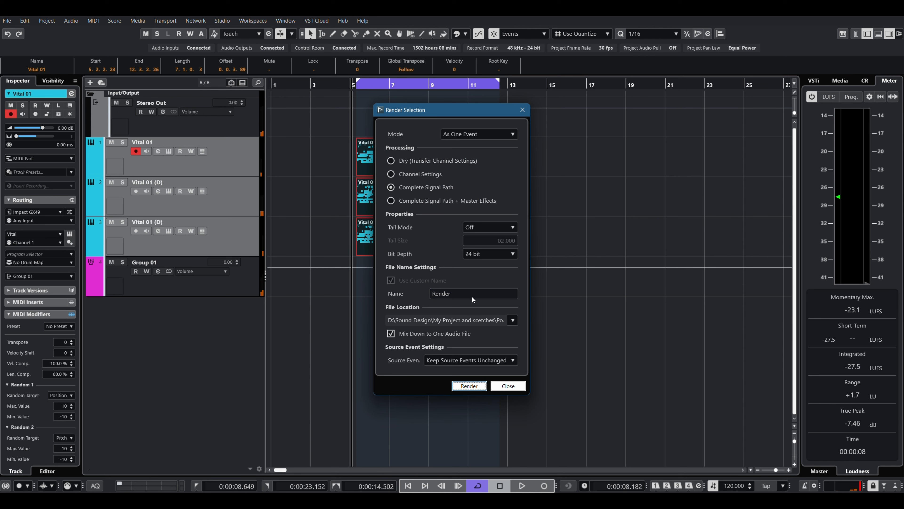
left_click(469, 386)
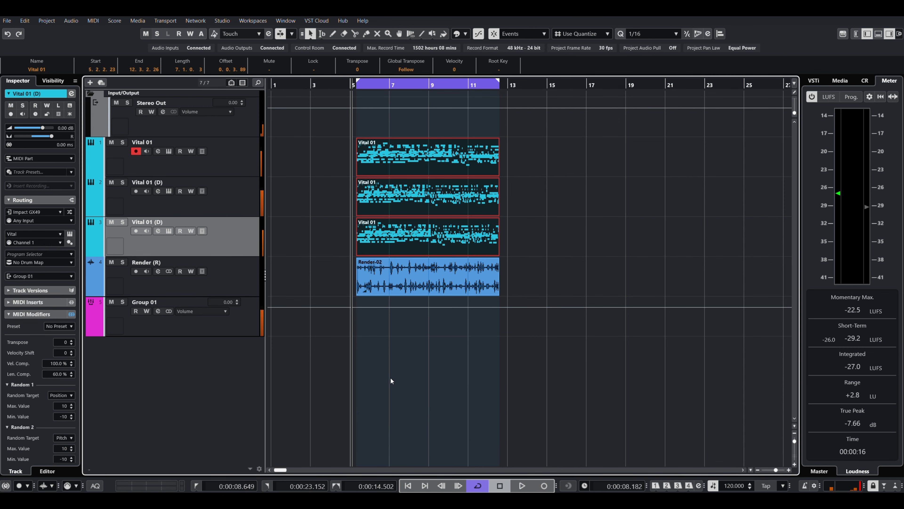
- Create a sampler track from the Render-02 audio event, solo it and select it
left_click(878, 34)
scroll(621, 157, "down", 4)
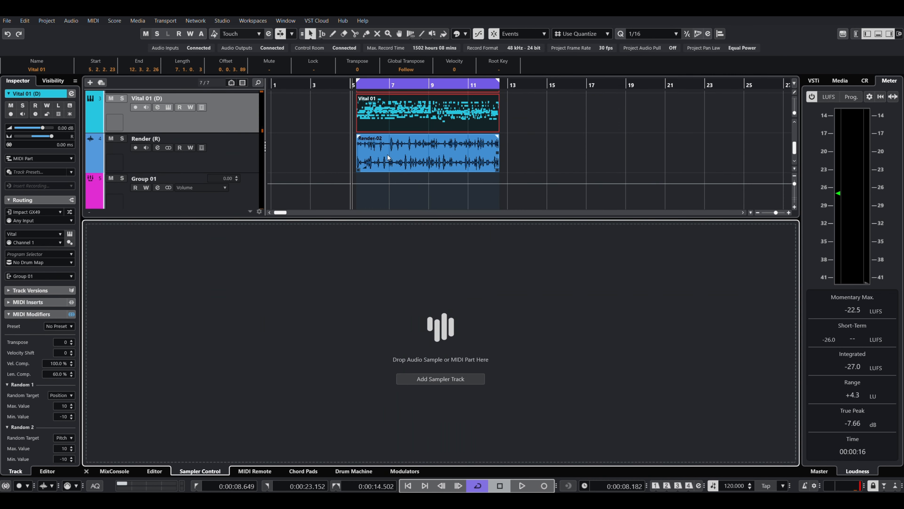
left_click_drag(413, 156, 373, 354)
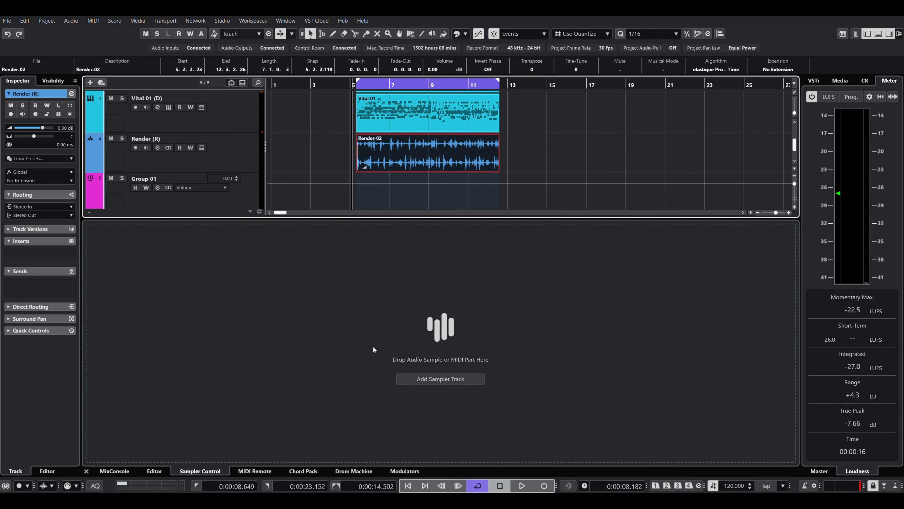
left_click(490, 149)
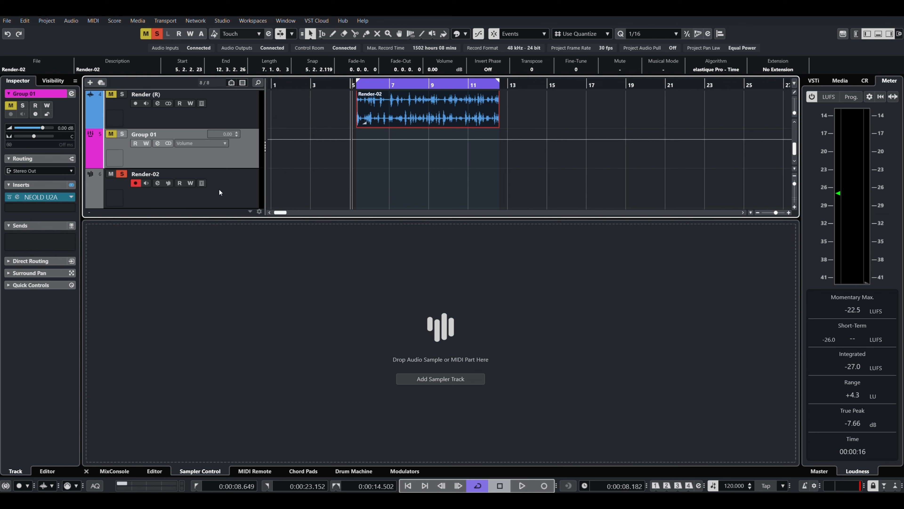
left_click(235, 189)
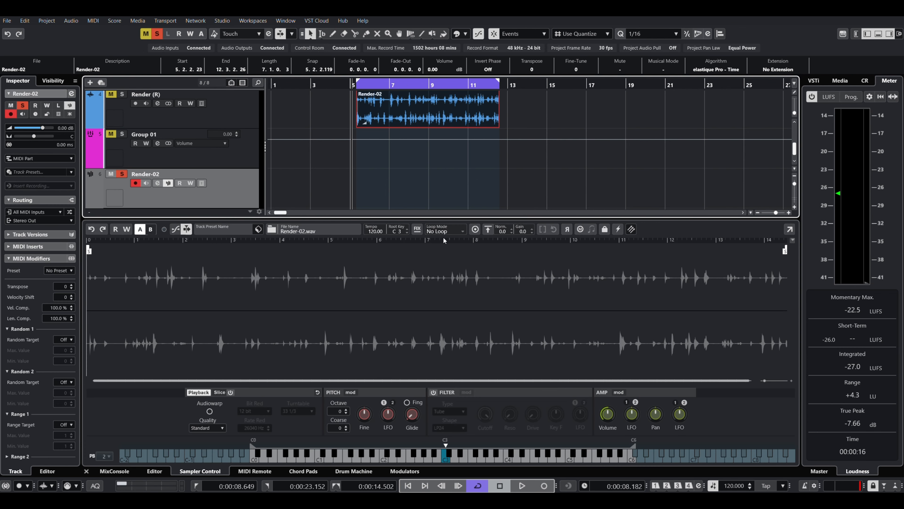
- Set the Render-02 sampler's loop mode to Continuous, its MIDI velocity shift to 126 and its octave to 1
left_click(447, 231)
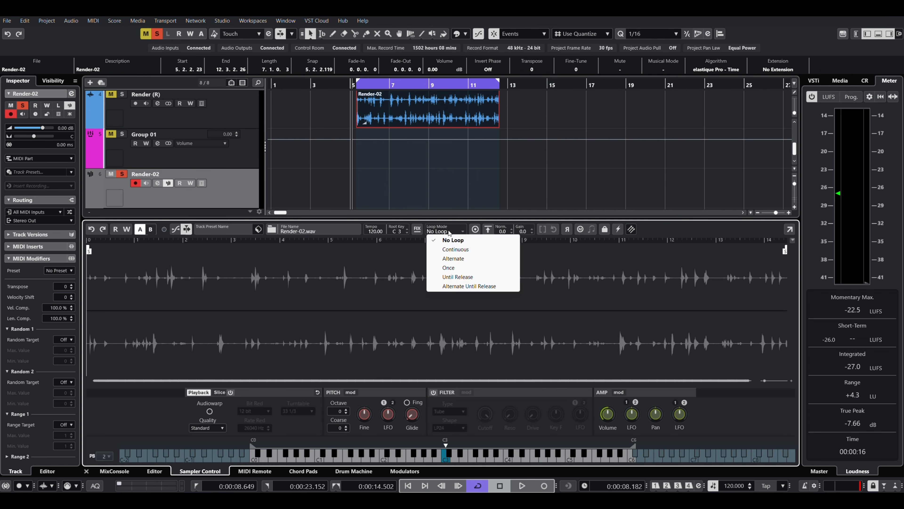
left_click(453, 249)
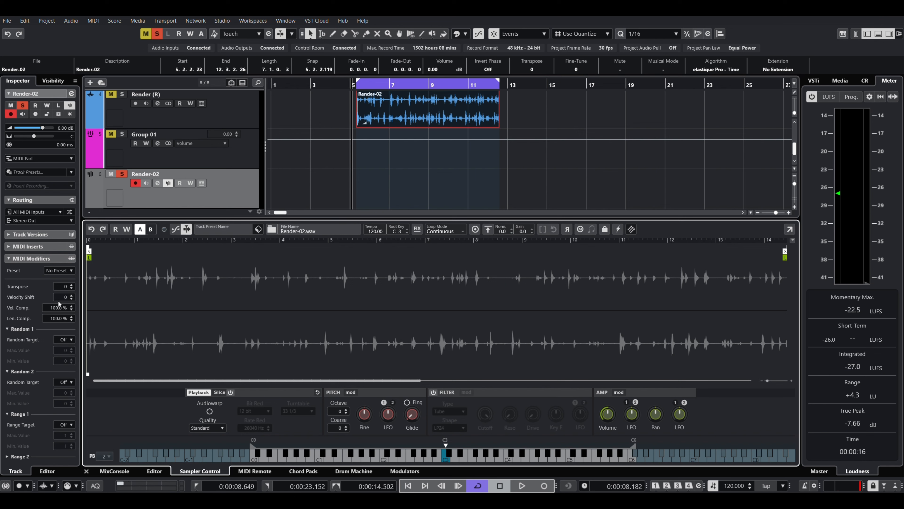
scroll(59, 300, "up", 2)
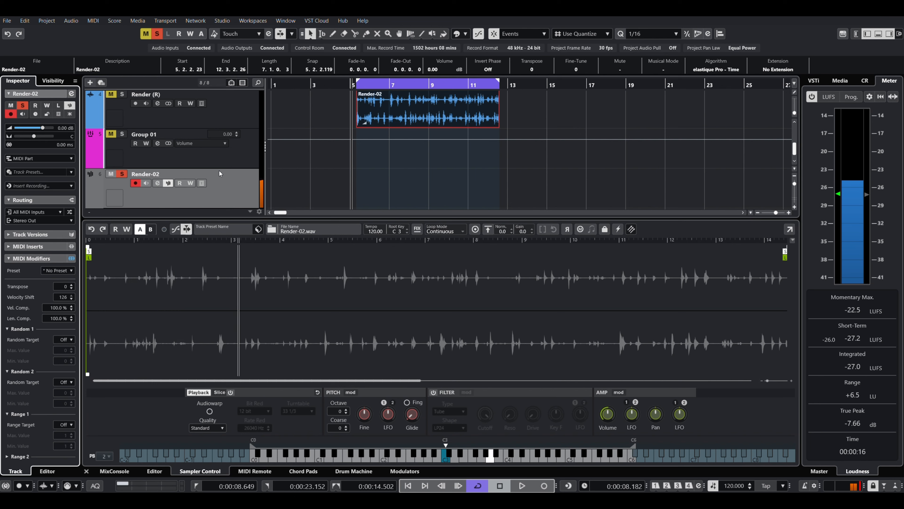
double_click(341, 414)
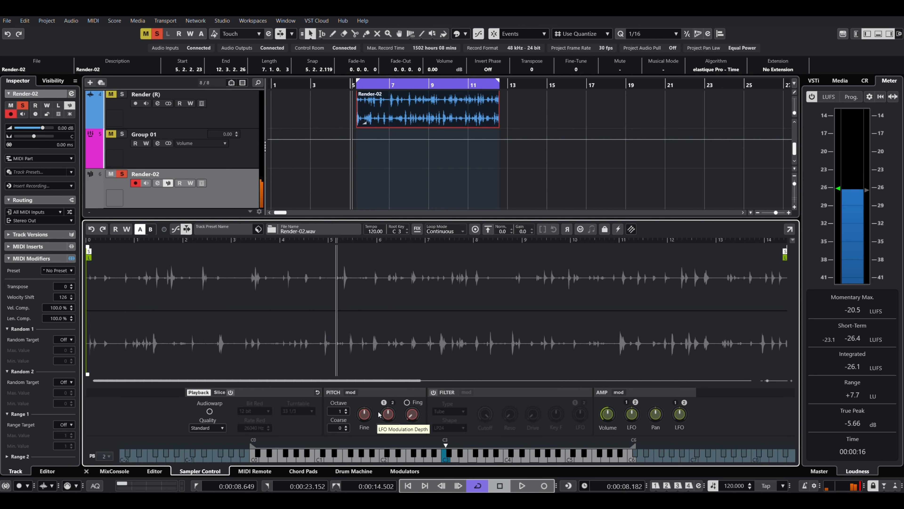
- Insert MGranularMB in the first insert slot of the Render-02 channel and open its editor
scroll(340, 175, "down", 1)
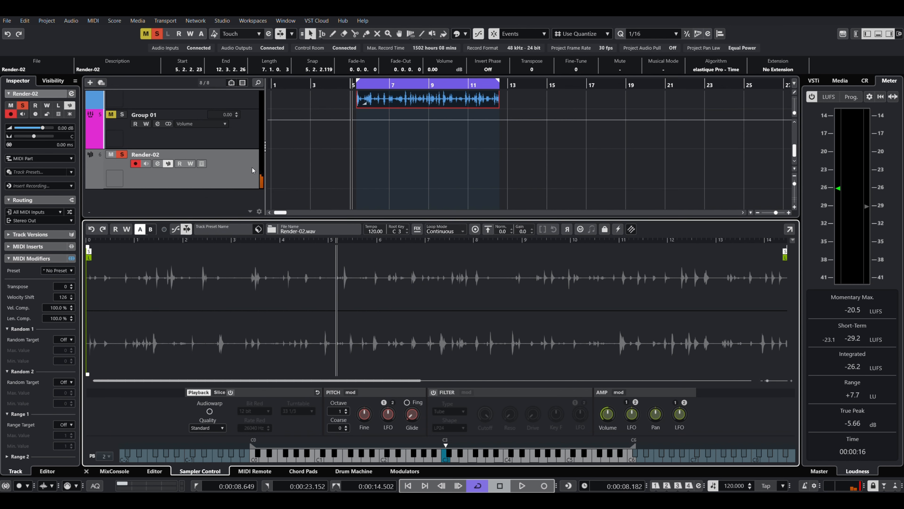
left_click(158, 164)
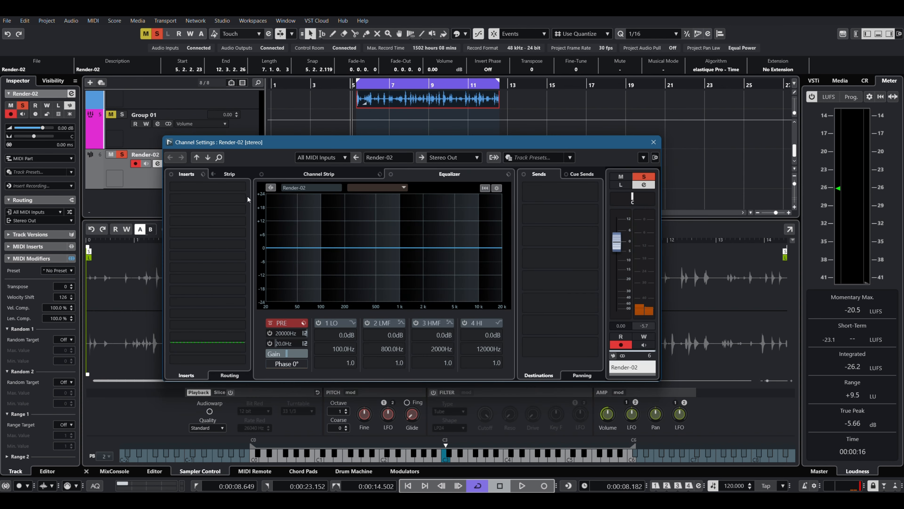
left_click(244, 187)
type("gran")
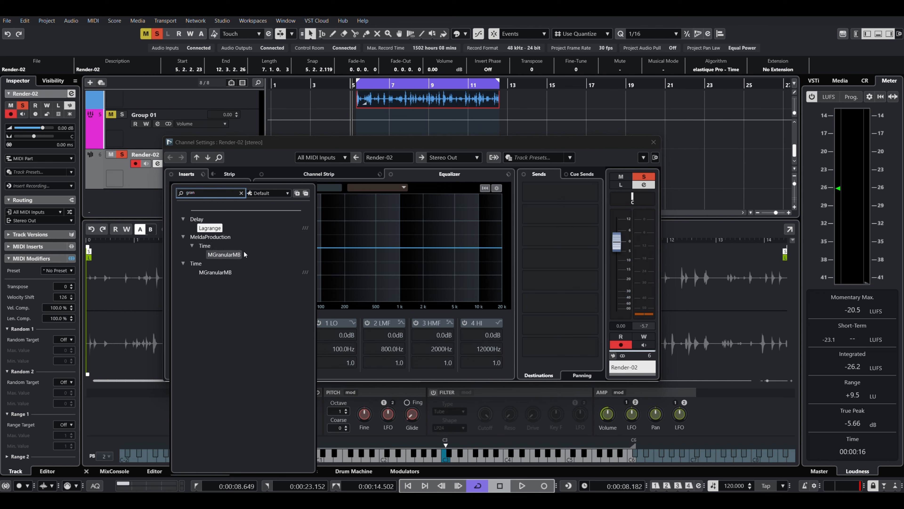
left_click(237, 254)
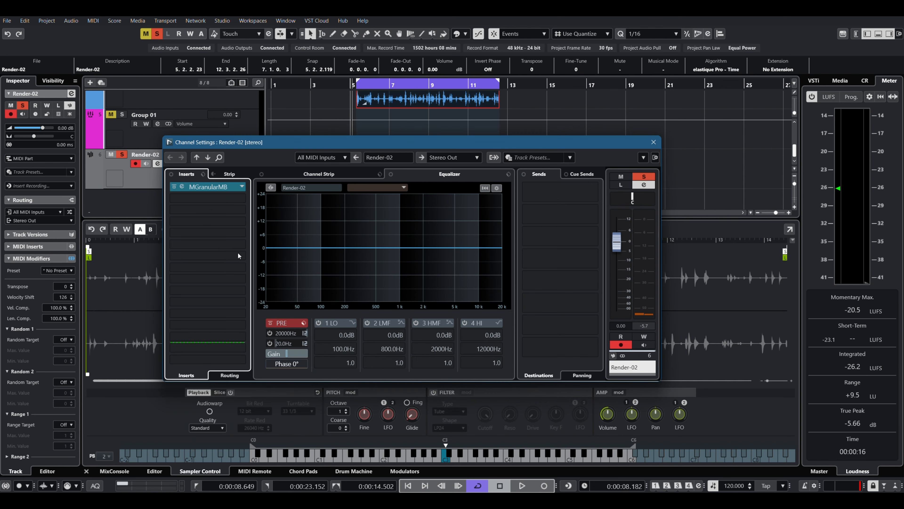
left_click(182, 186)
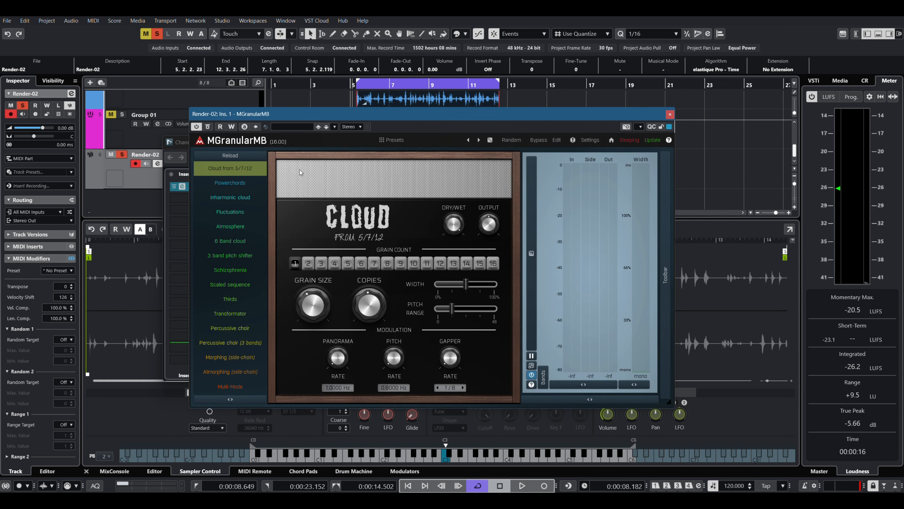
- Choose the 3 band pitch shifter in MGranularMB and randomise its settings several times while playing the sampler
left_click(230, 256)
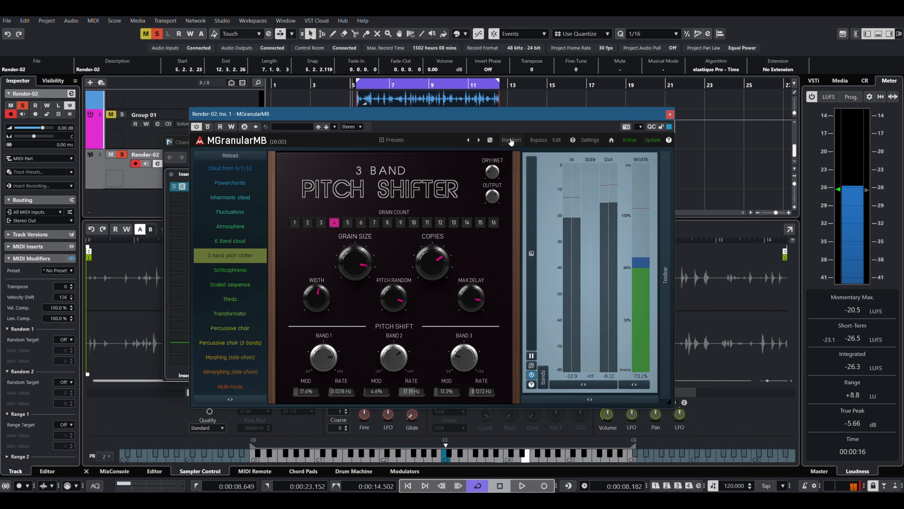
left_click(511, 140)
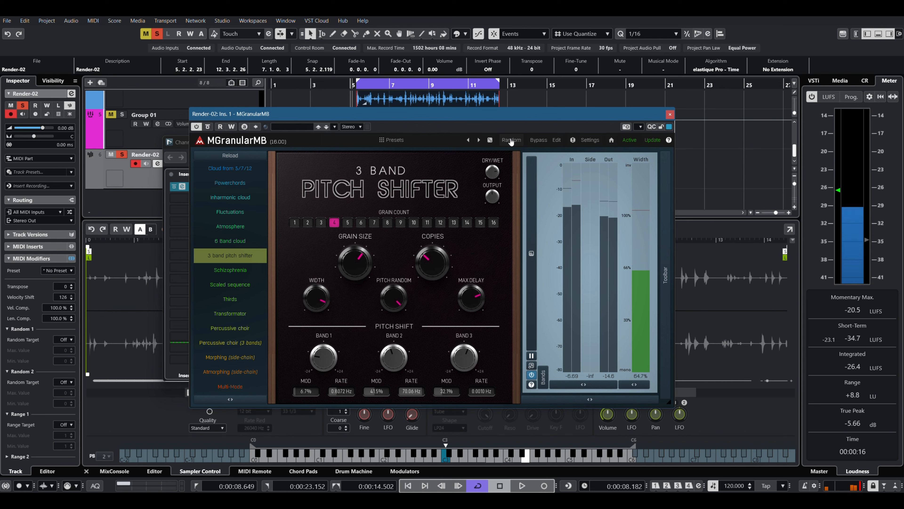
left_click(511, 141)
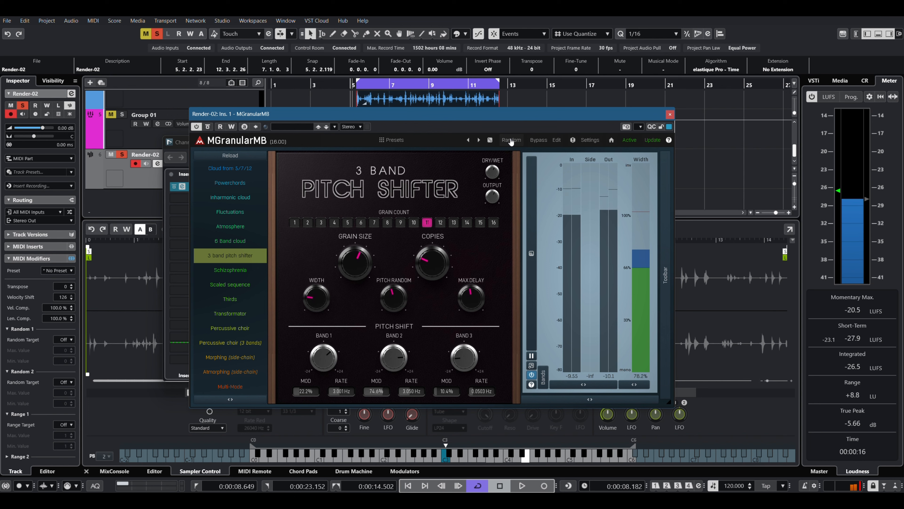
left_click(511, 140)
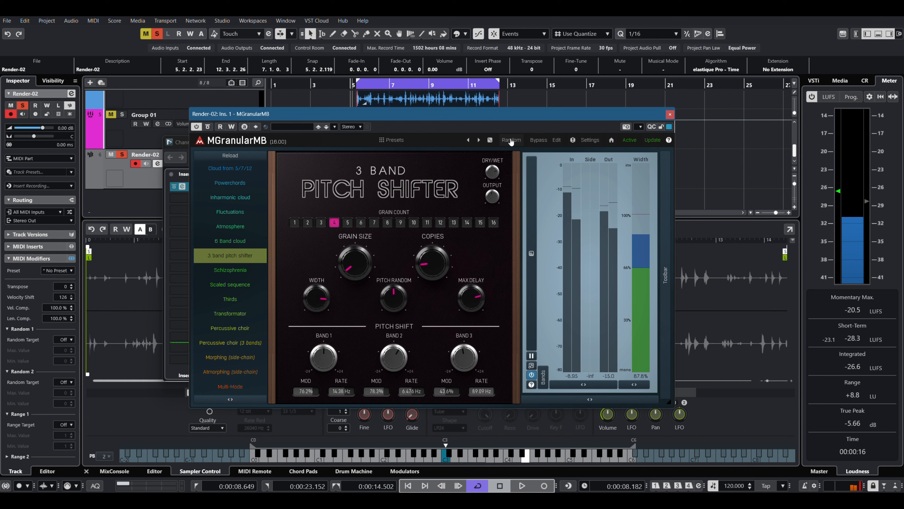
left_click(510, 141)
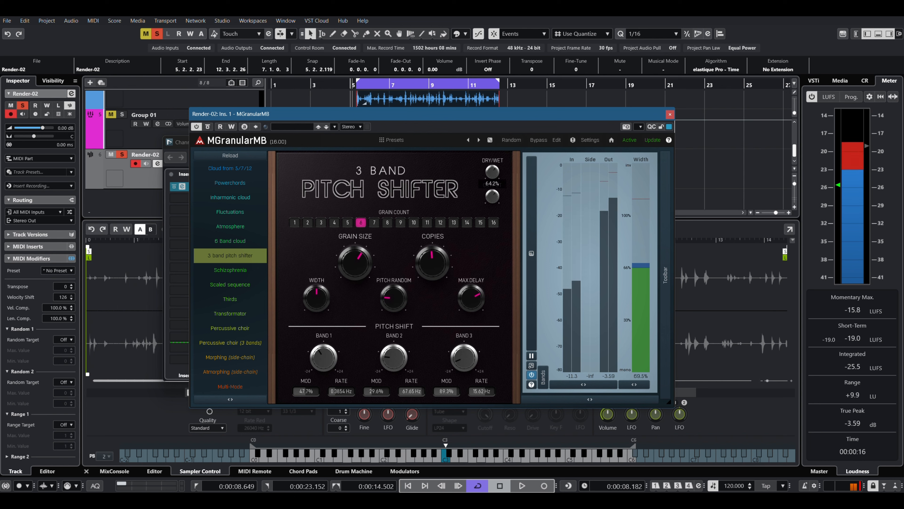
- Lower the pitch shifter's dry/wet mix to about 64% and randomise its settings three more times
left_click_drag(494, 169, 494, 177)
left_click(516, 142)
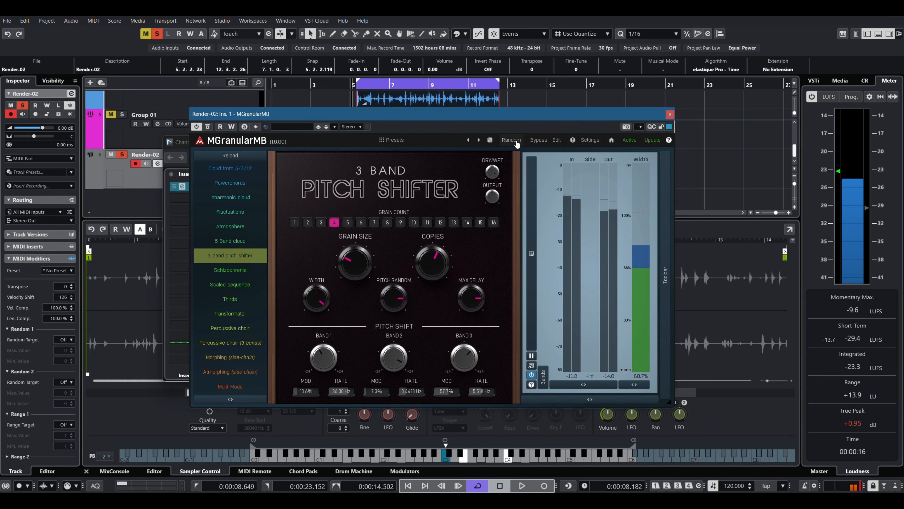
left_click(516, 142)
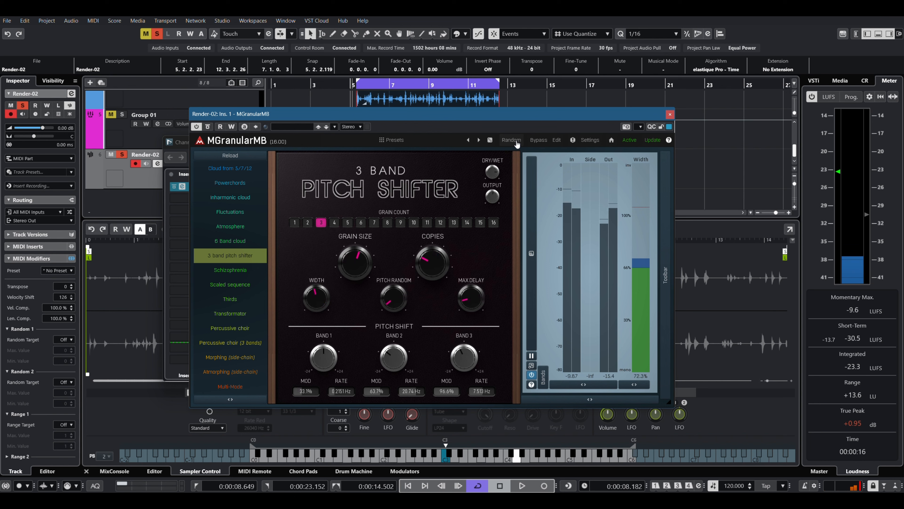
left_click(516, 142)
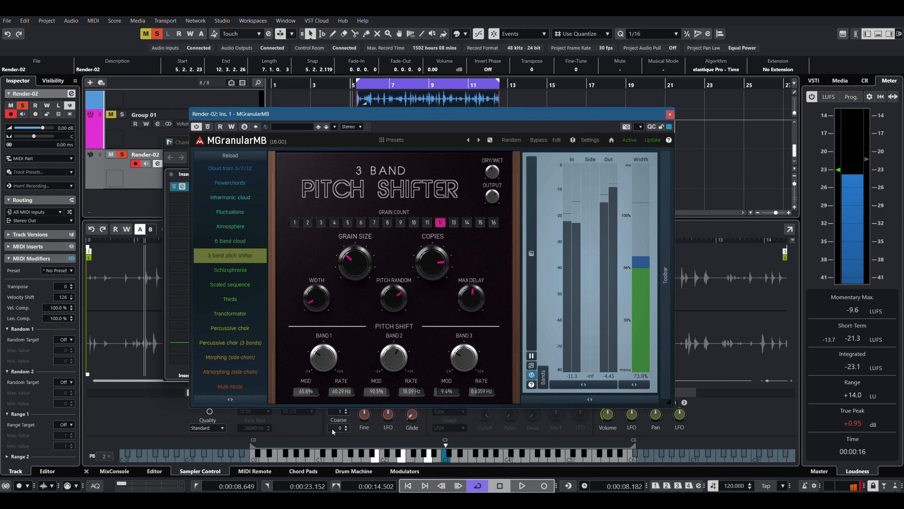
- Set the sampler's coarse pitch to 12 and repeatedly randomise the 3 band pitch shifter, settling on a variation with grain count 1
left_click_drag(336, 427, 336, 390)
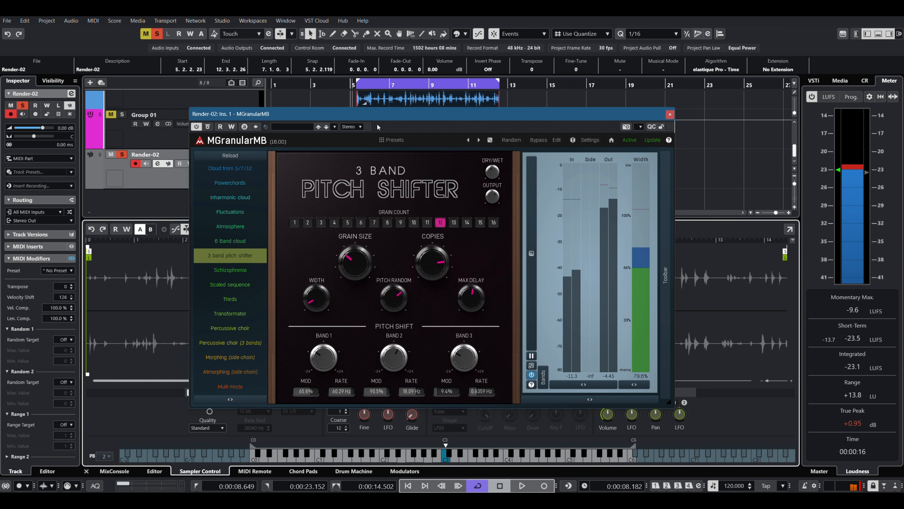
left_click_drag(384, 114, 423, 129)
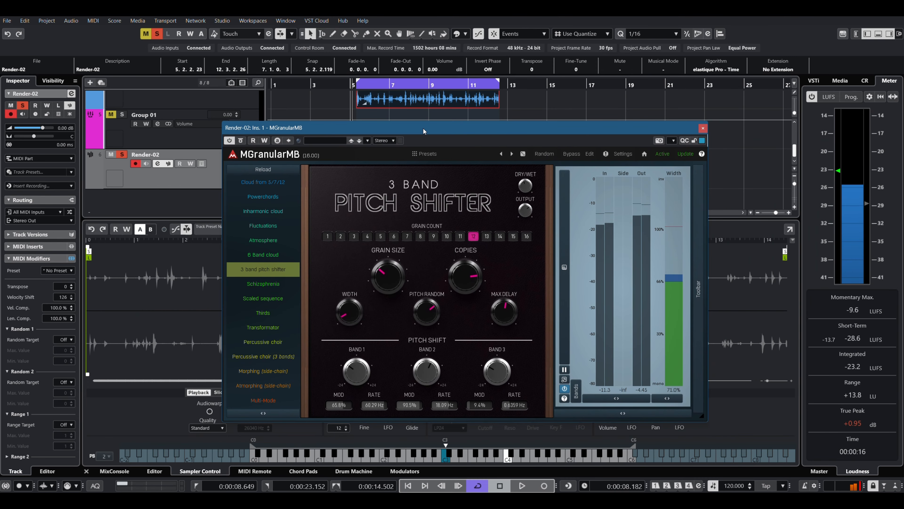
left_click(543, 155)
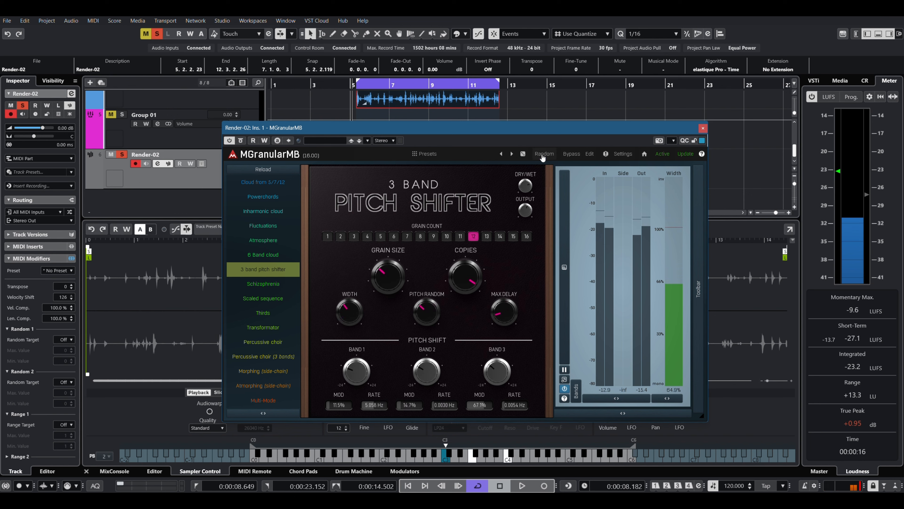
left_click(543, 154)
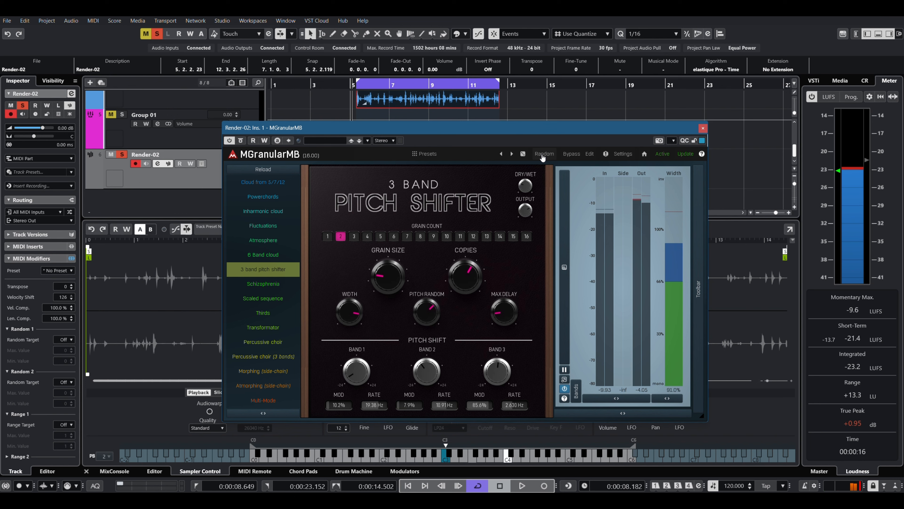
left_click(543, 154)
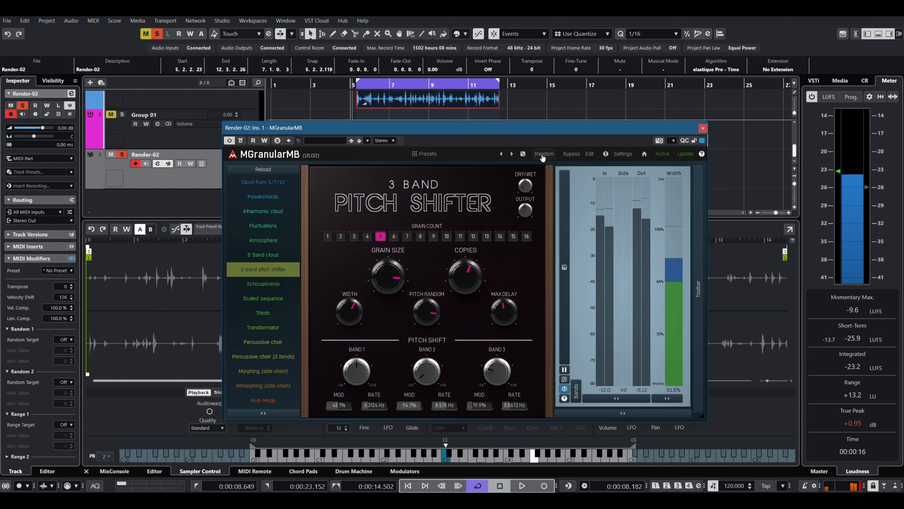
left_click(543, 154)
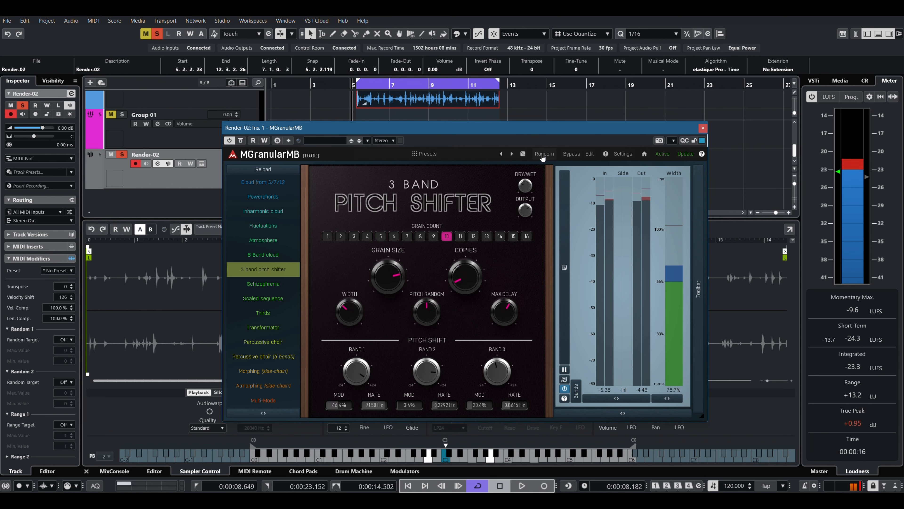
left_click(543, 155)
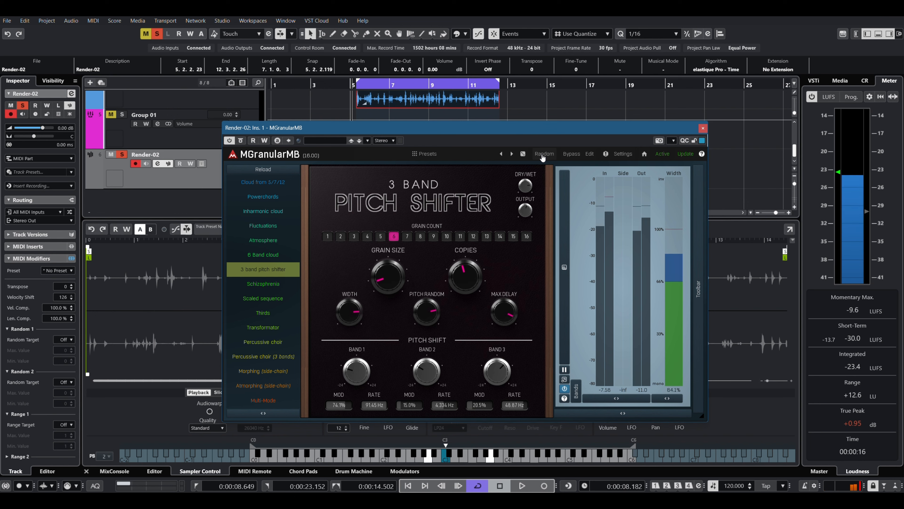
left_click(542, 155)
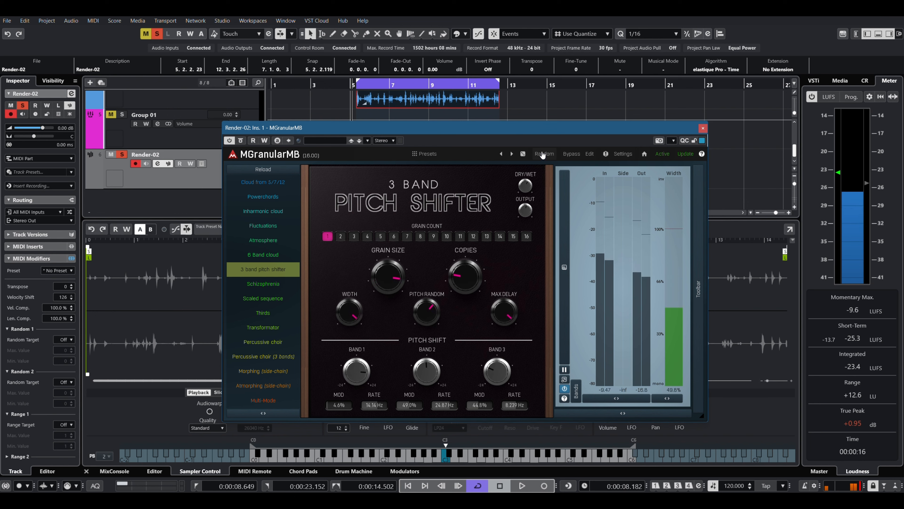
left_click(542, 154)
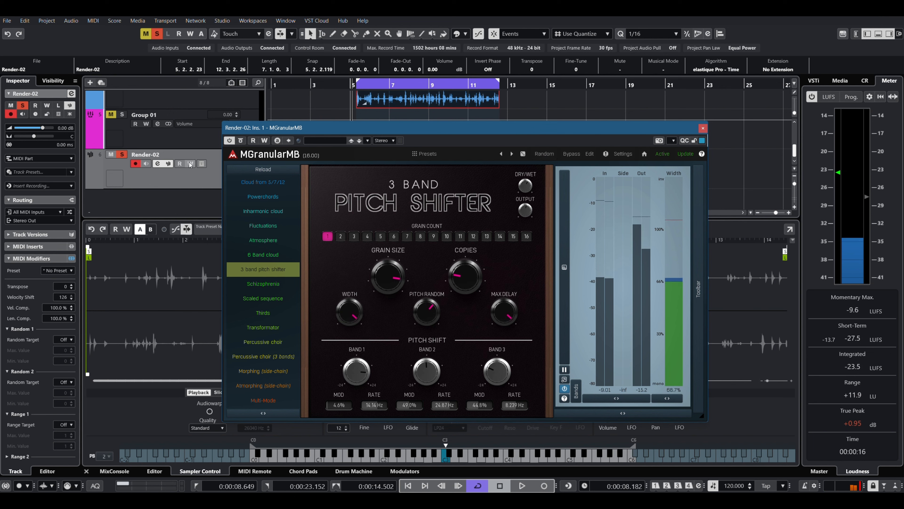
- Insert SSL Fusion Vintage Drive after MGranularMB on the Render-02 channel, raising its drive and setting its density to about 7
left_click(158, 166)
left_click_drag(328, 128, 503, 218)
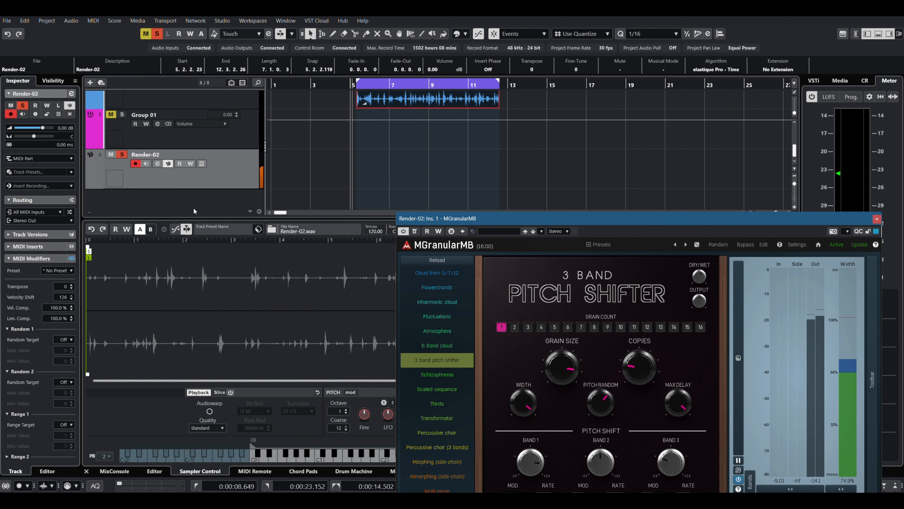
left_click(158, 164)
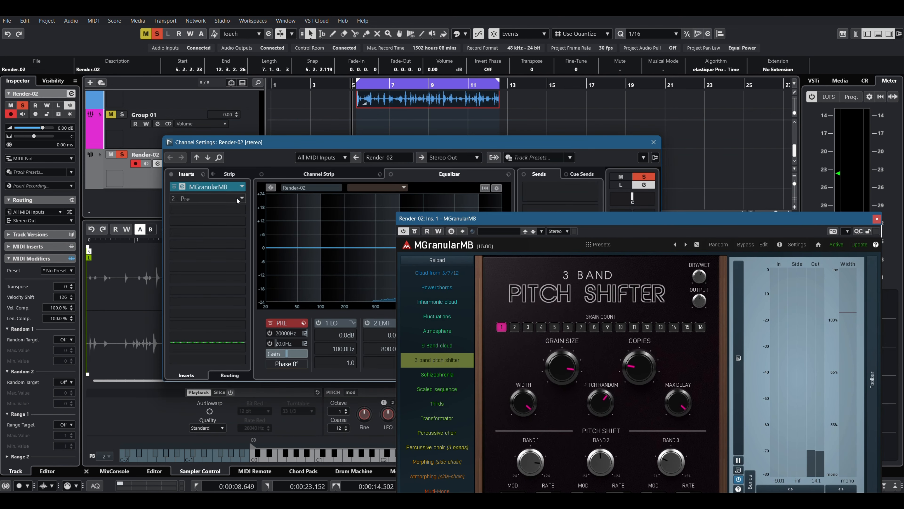
left_click(242, 189)
type("drive")
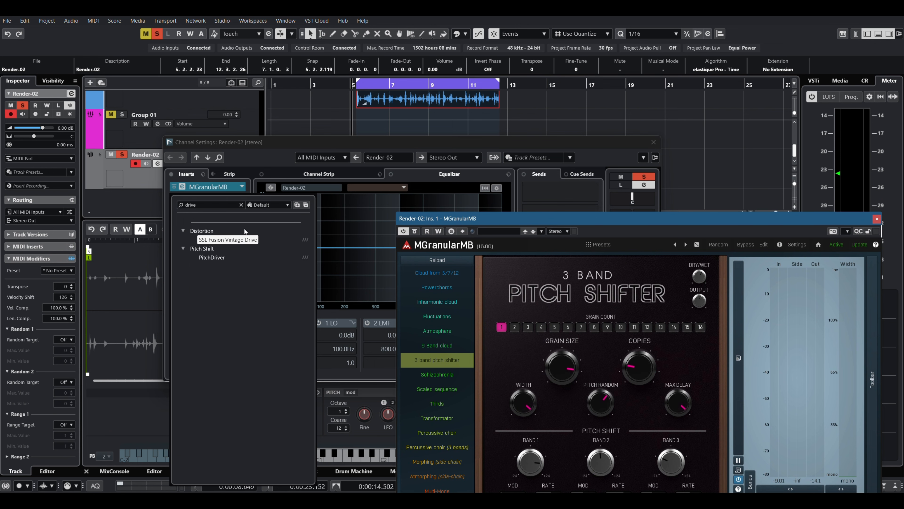
left_click(213, 239)
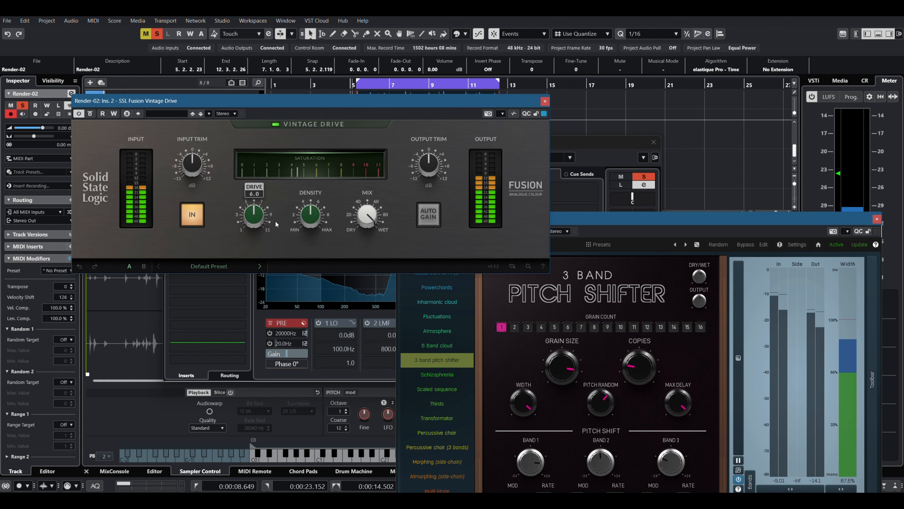
left_click_drag(257, 220, 258, 199)
left_click_drag(309, 218, 313, 197)
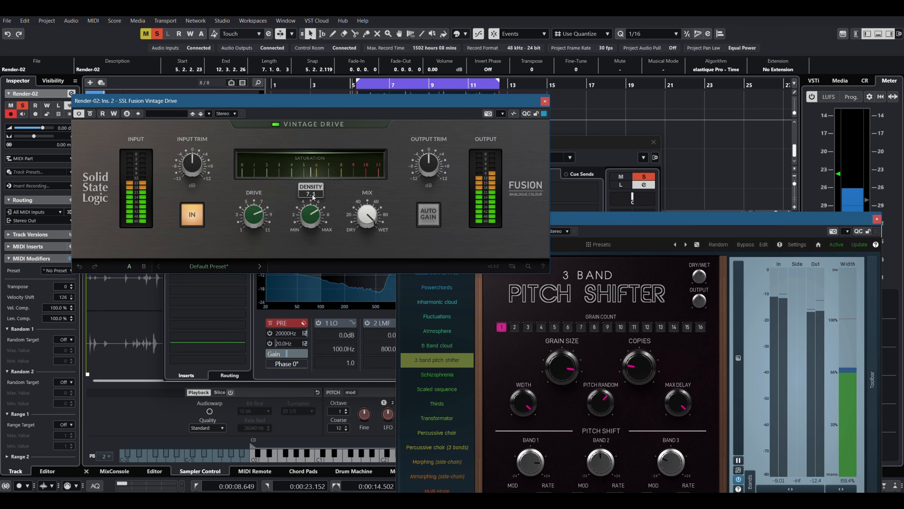
- Set Vintage Drive's input trim to about 1.7 dB and its output trim to about -0.7 dB
left_click_drag(193, 169, 193, 162)
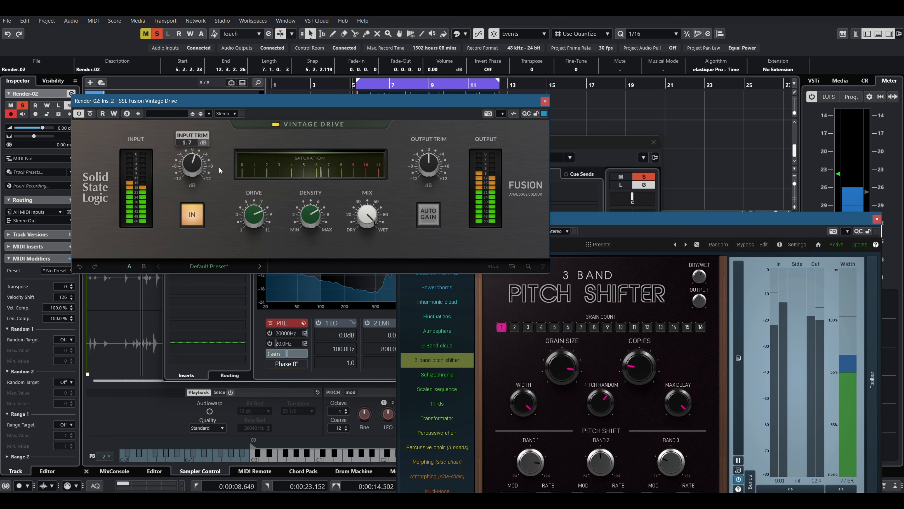
left_click_drag(433, 175, 429, 170)
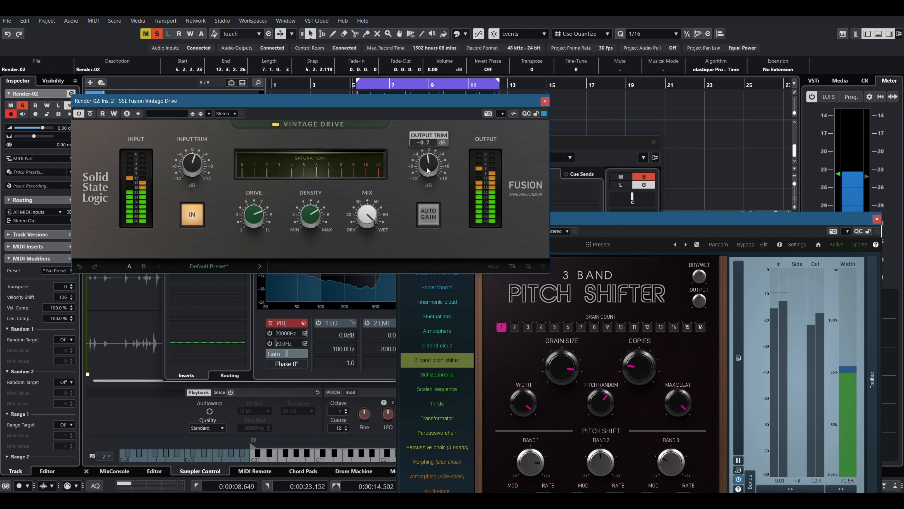
- Arrange the two plug-in windows so MGranularMB sits directly above SSL Fusion Vintage Drive, with all controls of both visible
left_click_drag(462, 100, 442, 88)
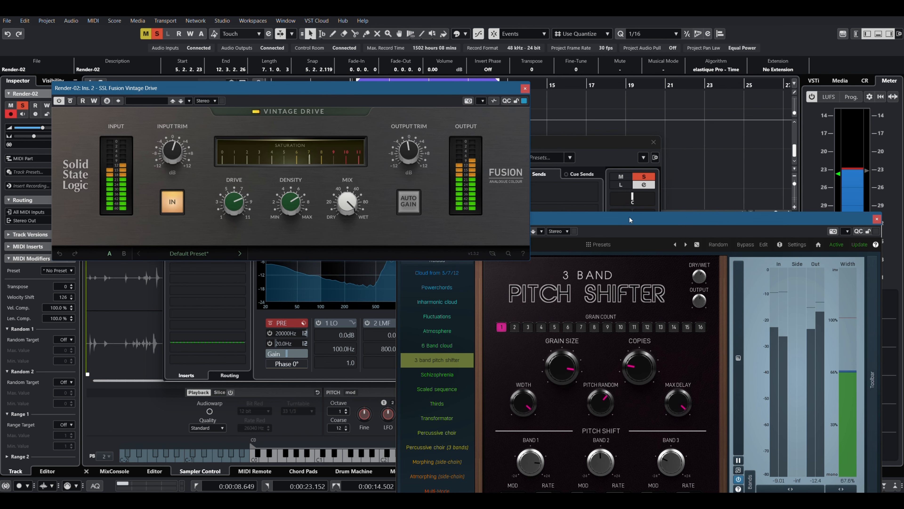
left_click_drag(629, 217, 508, 101)
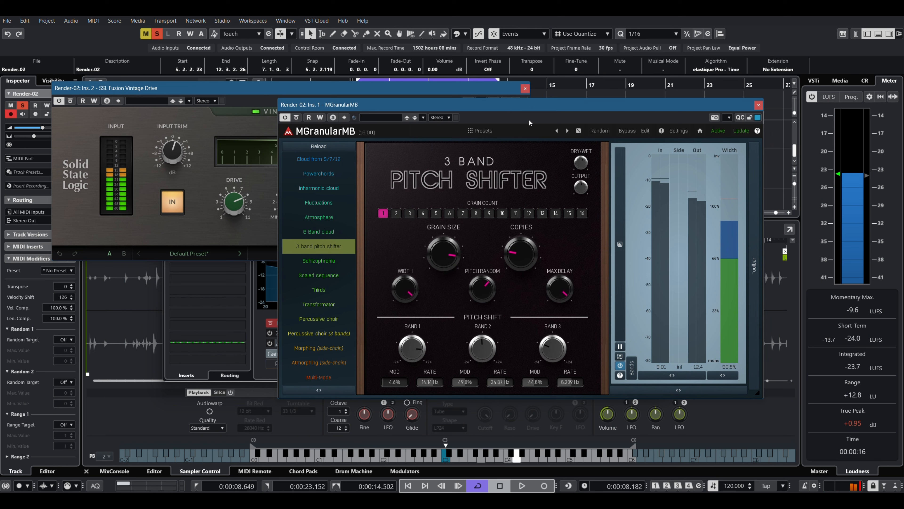
left_click_drag(525, 107, 480, 58)
left_click_drag(194, 86, 348, 316)
left_click_drag(411, 52, 384, 27)
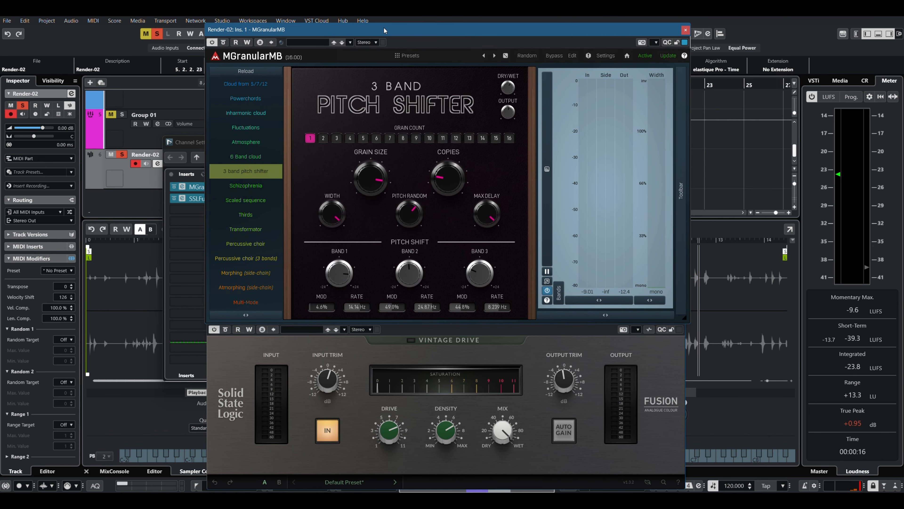
- Randomise the 3 band pitch shifter three times while playing the sampler through Vintage Drive
left_click(528, 55)
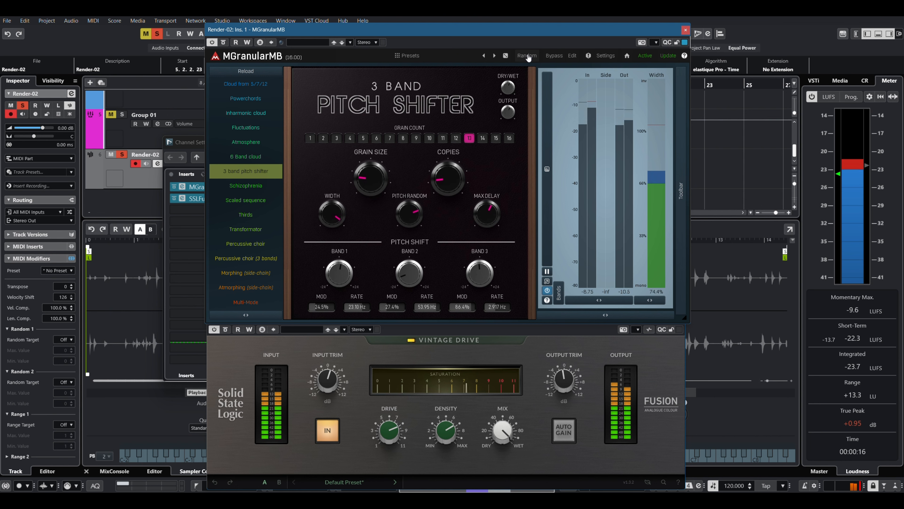
left_click(527, 55)
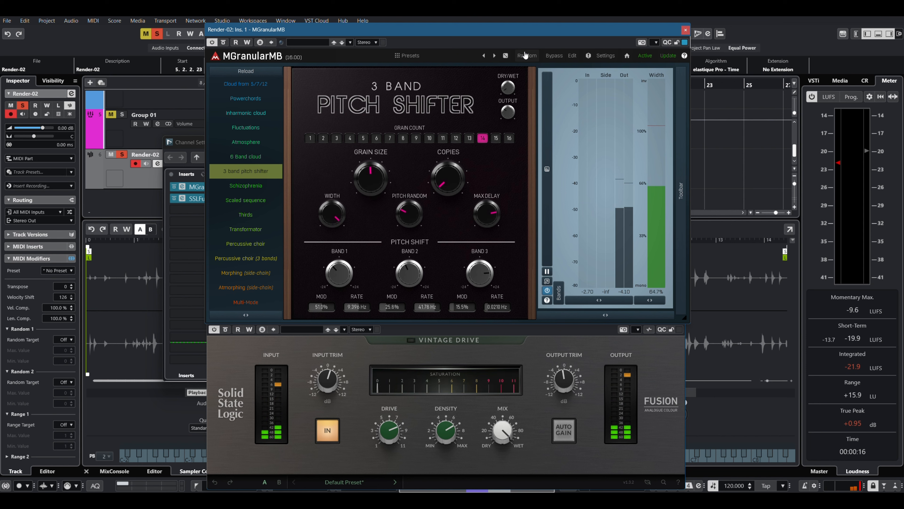
left_click(525, 55)
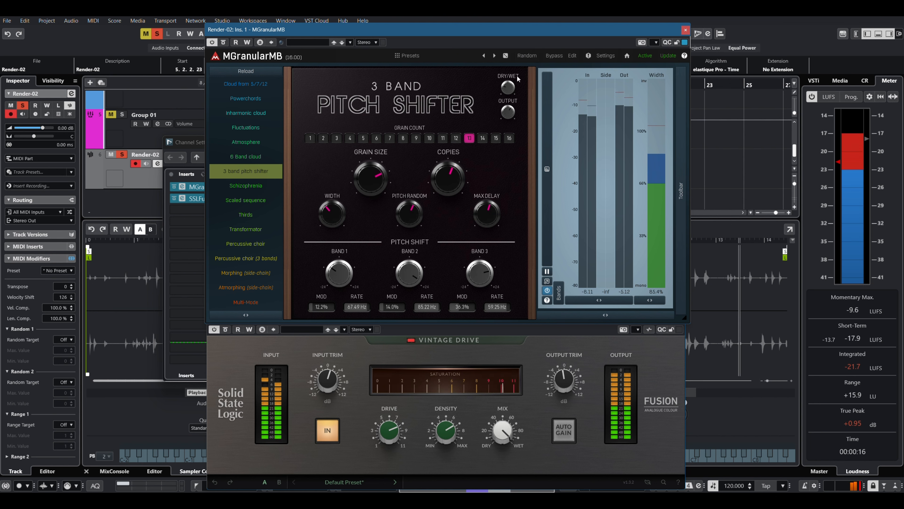
- Set the pitch shifter's dry/wet mix to about 13.3% and randomise its settings six more times while playing, ending on grain count 4
mouse_move(508, 87)
left_mouse_down()
mouse_move(508, 111)
mouse_move(507, 85)
left_mouse_up()
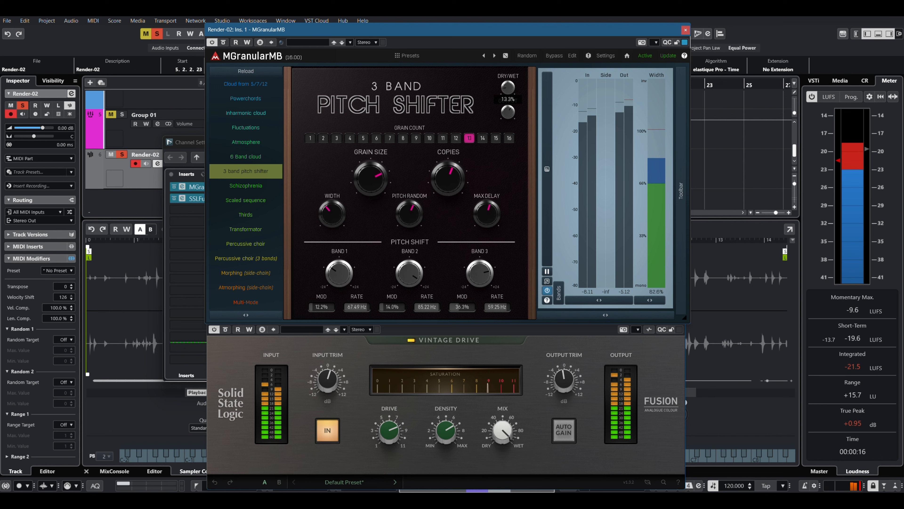
left_click(527, 56)
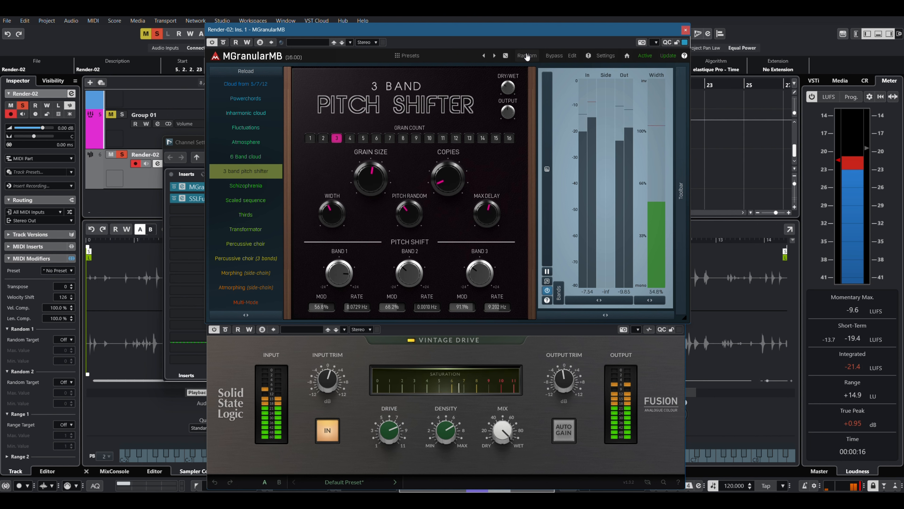
left_click(527, 57)
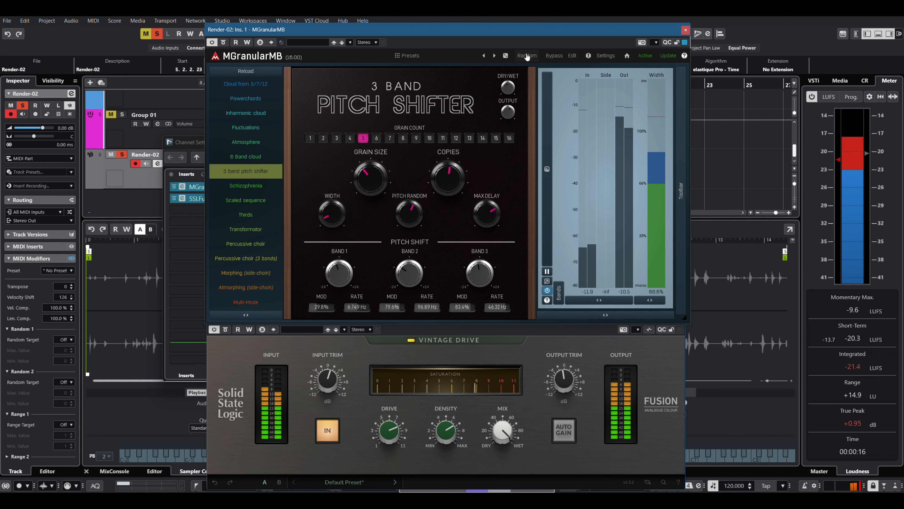
left_click(526, 56)
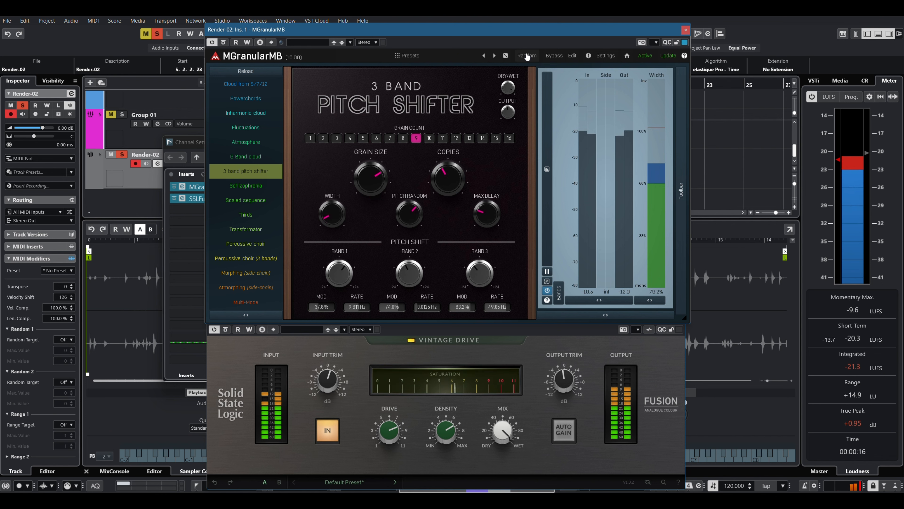
left_click(526, 56)
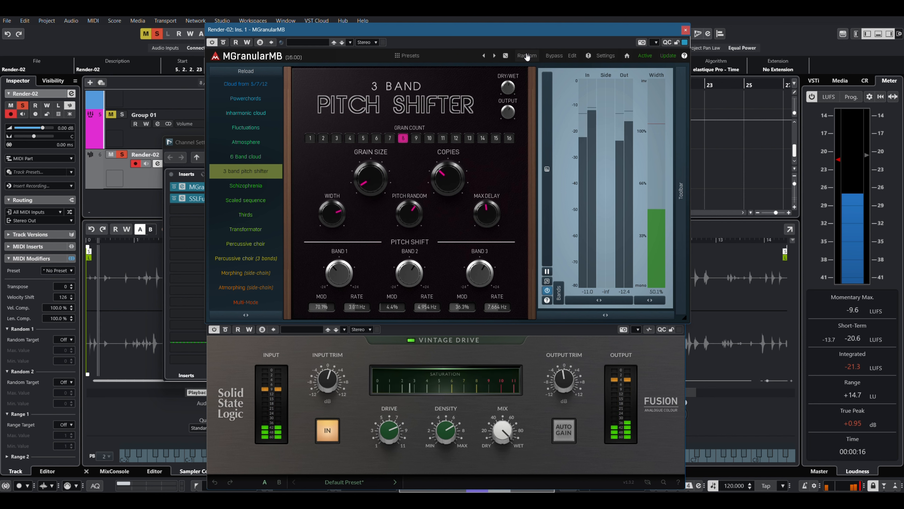
left_click(526, 57)
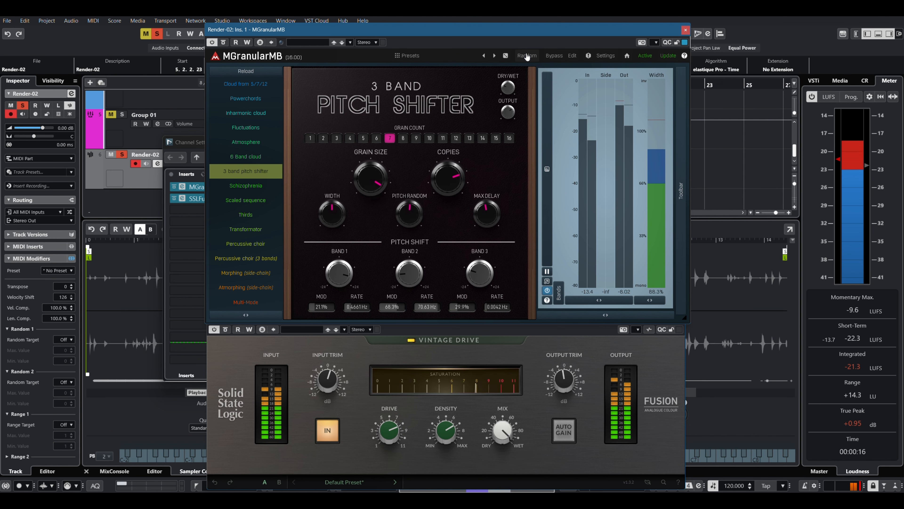
left_click(527, 56)
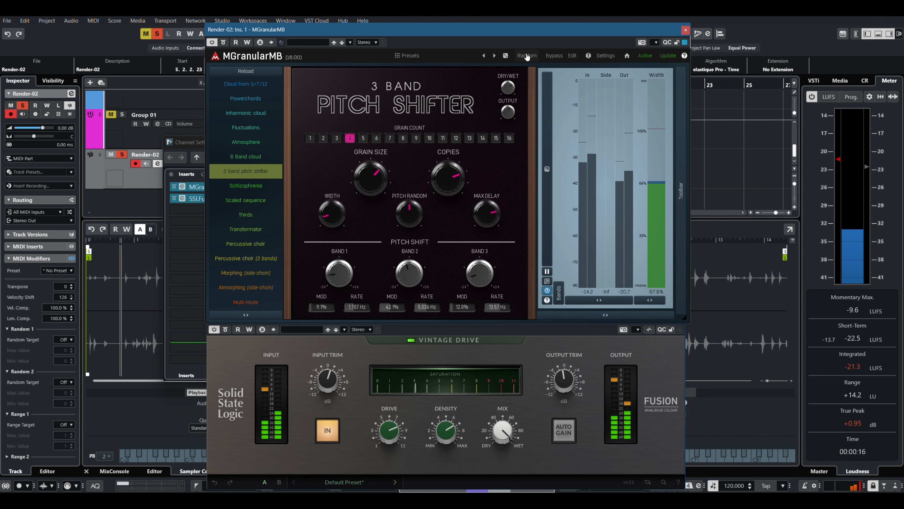